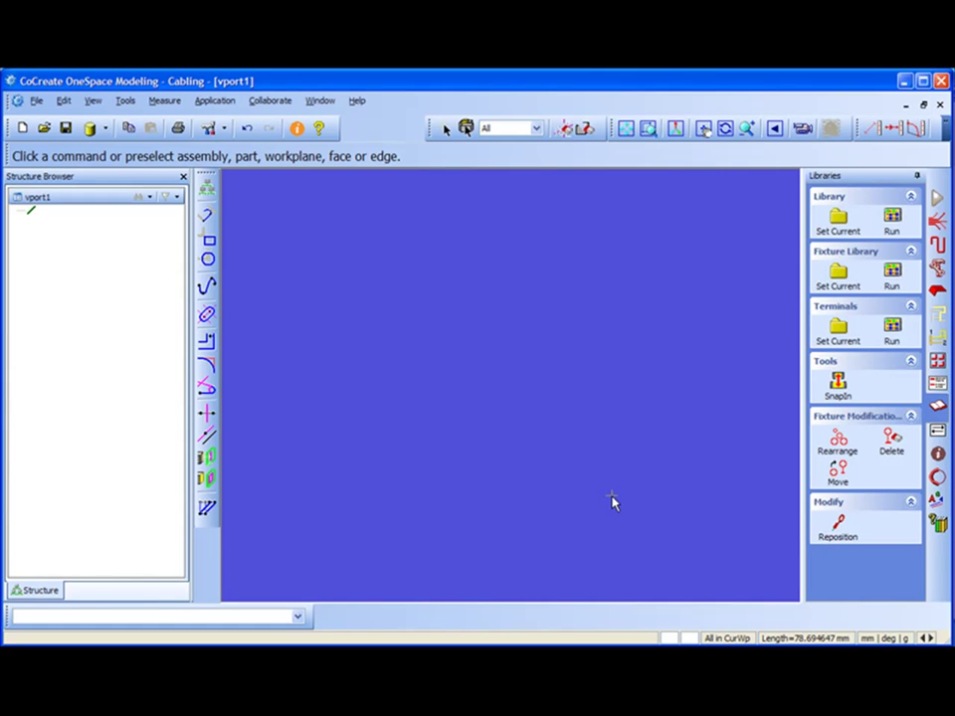
# Load the package SCO_Japan_demo_ecad.pkg from the Examples folder and dismiss the output message.
pyautogui.click(43, 127)
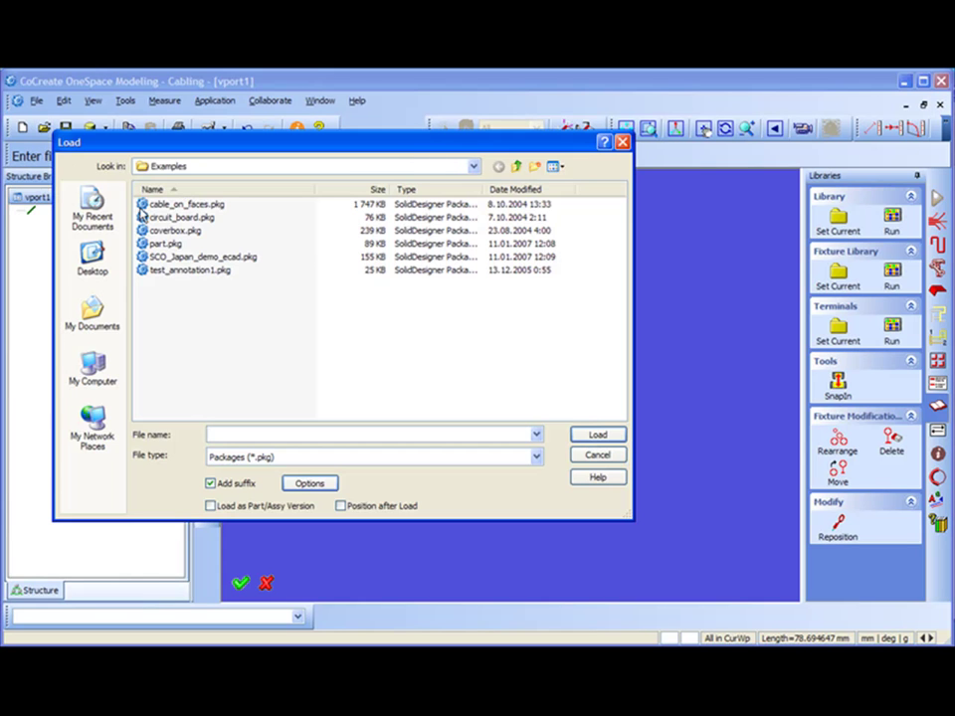
pyautogui.click(167, 261)
pyautogui.click(599, 435)
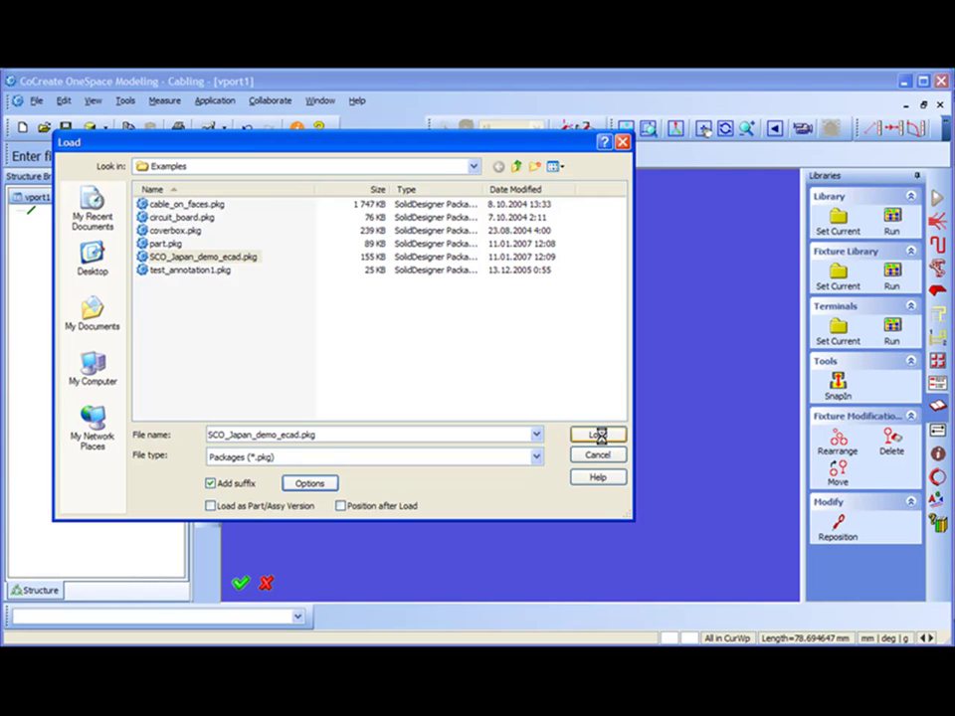
pyautogui.click(130, 265)
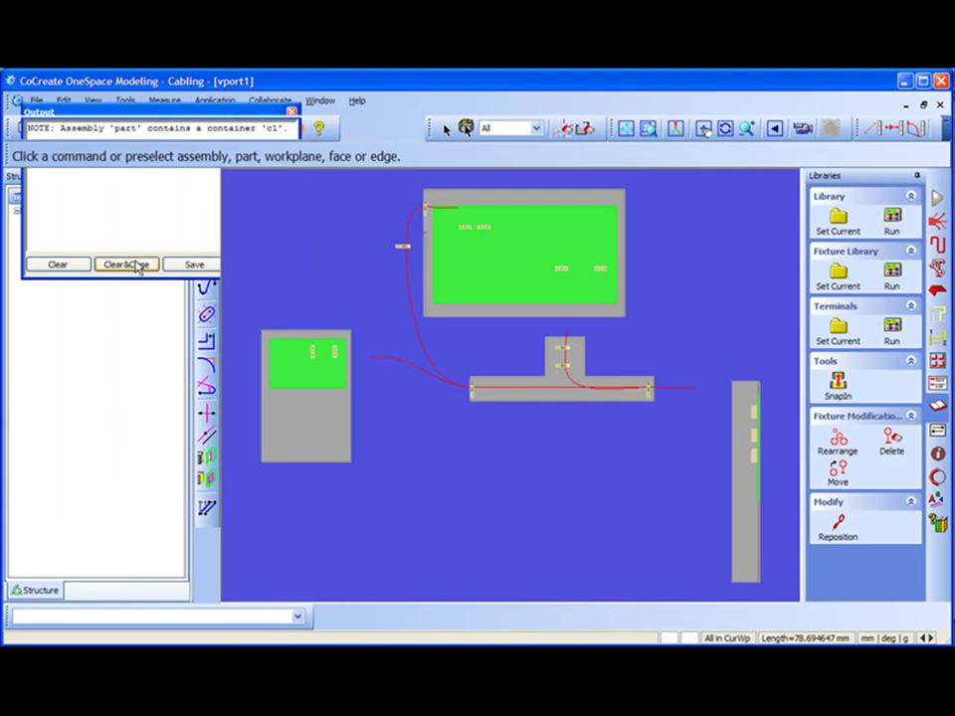
# Expand Harness_1 and its Channels, and toggle Channel_1 off and on to identify its path in the model.
pyautogui.moveTo(404, 388); pyautogui.dragTo(571, 443, button='middle')
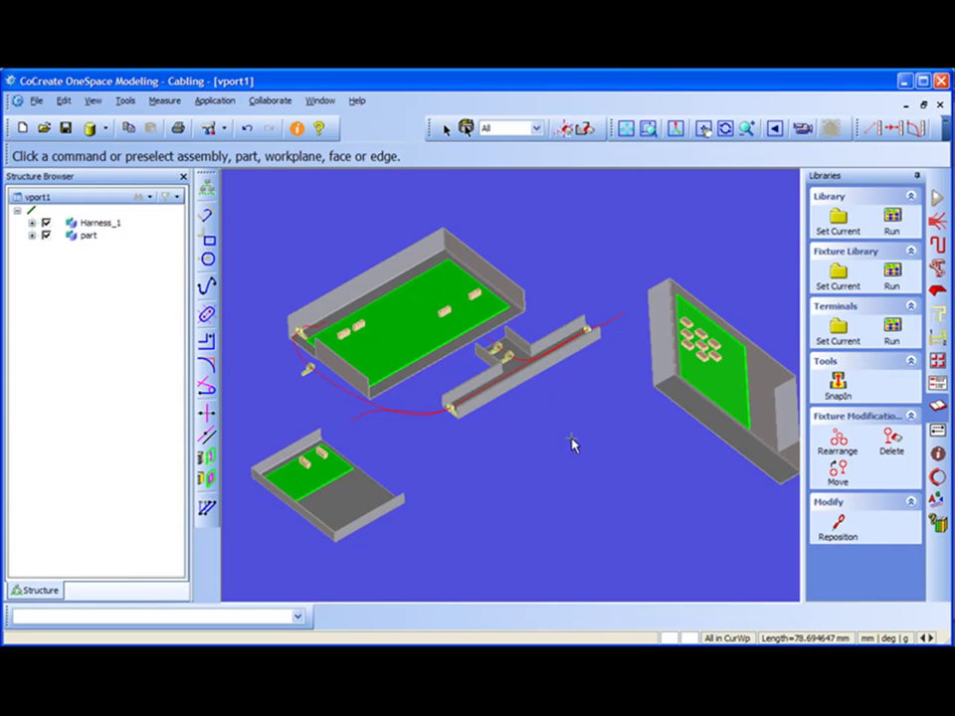
pyautogui.scroll(5, 595, 405)
pyautogui.scroll(-1, 667, 454)
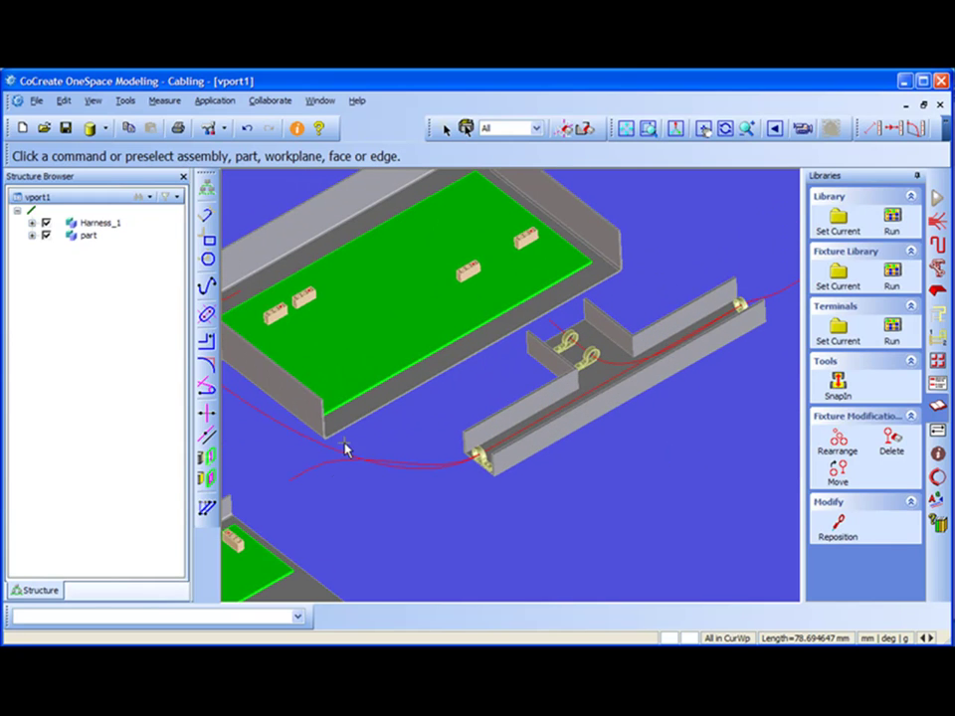
pyautogui.click(32, 223)
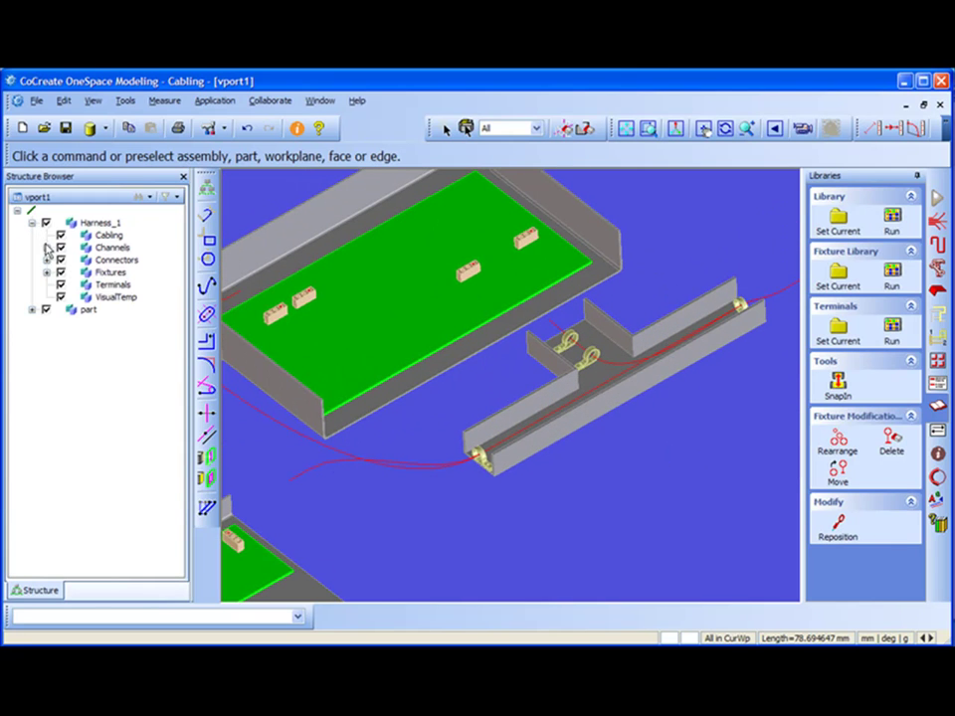
pyautogui.click(46, 247)
pyautogui.click(75, 260)
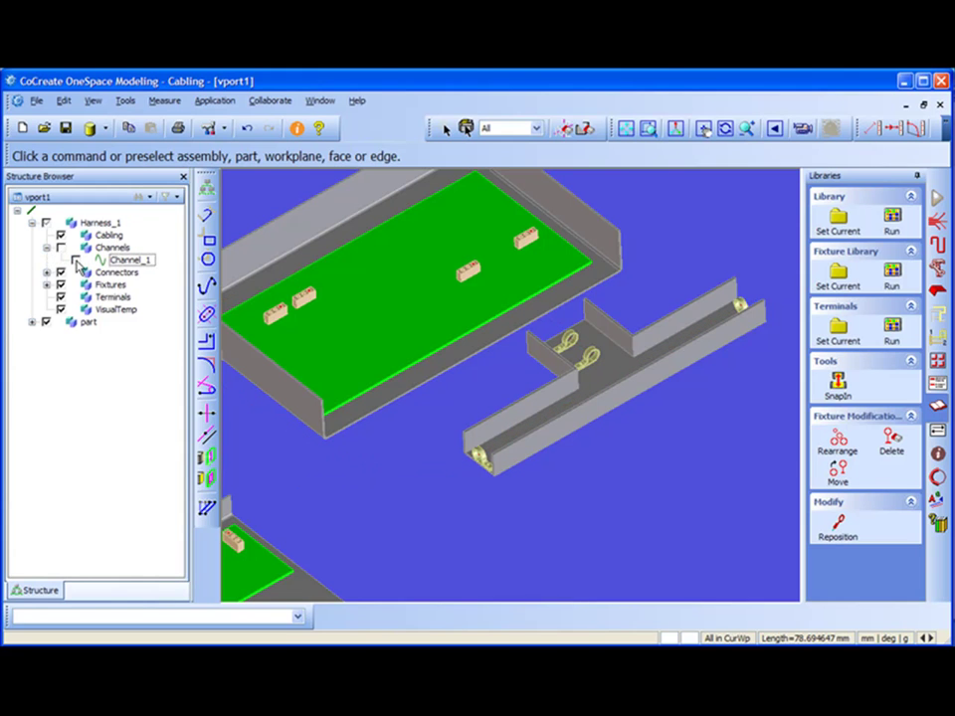
pyautogui.click(74, 259)
pyautogui.scroll(-3, 484, 521)
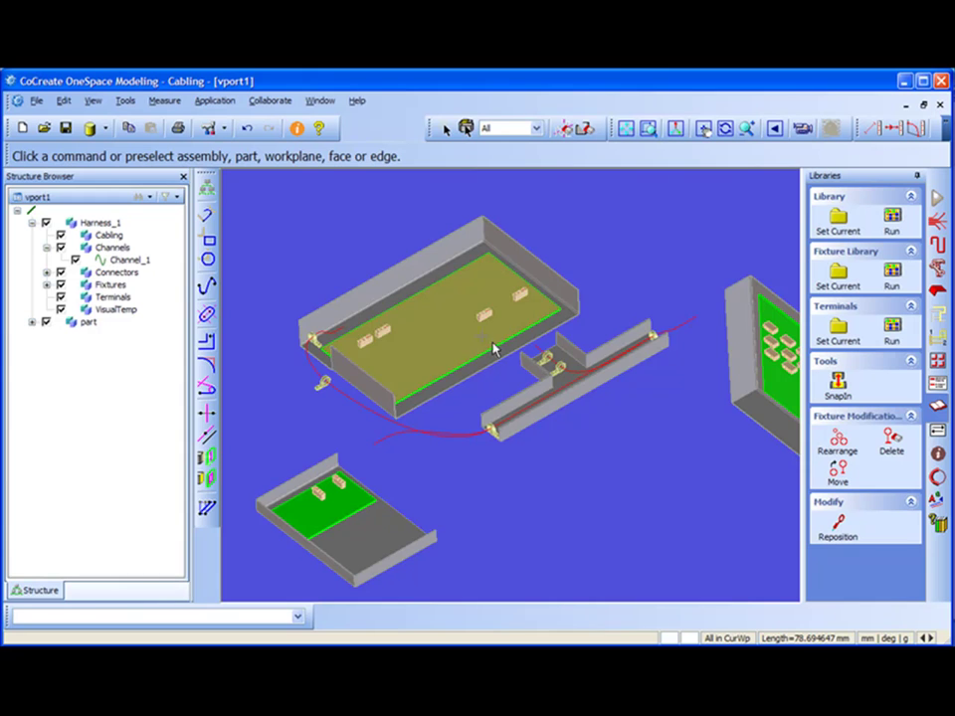
pyautogui.moveTo(673, 477); pyautogui.dragTo(573, 429, button='middle')
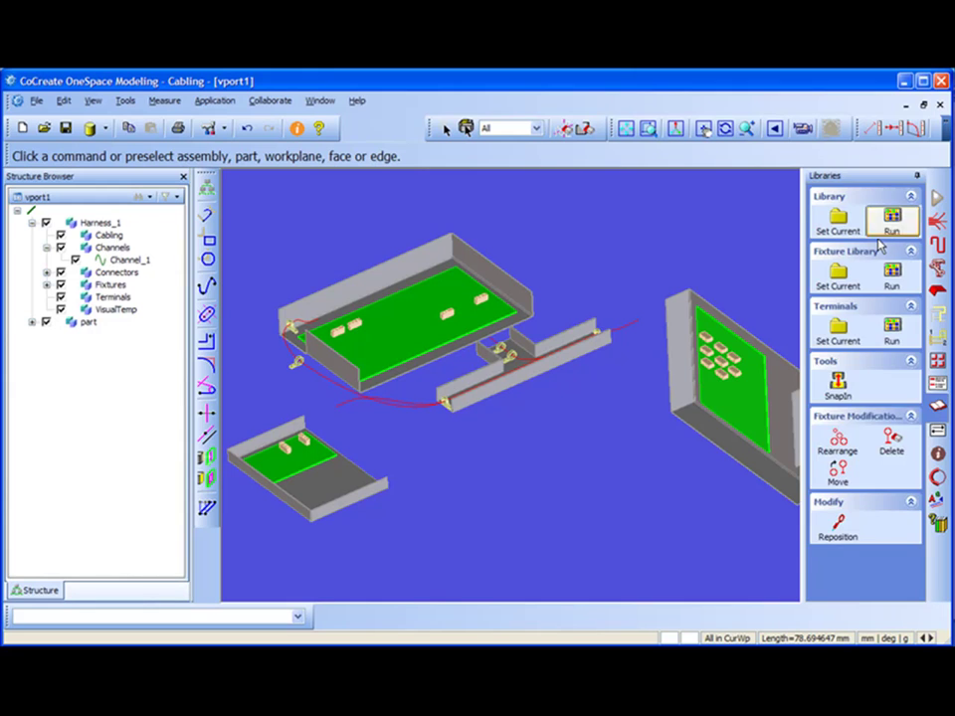
# Set Harness_1 as the active harness.
pyautogui.click(936, 221)
pyautogui.click(839, 277)
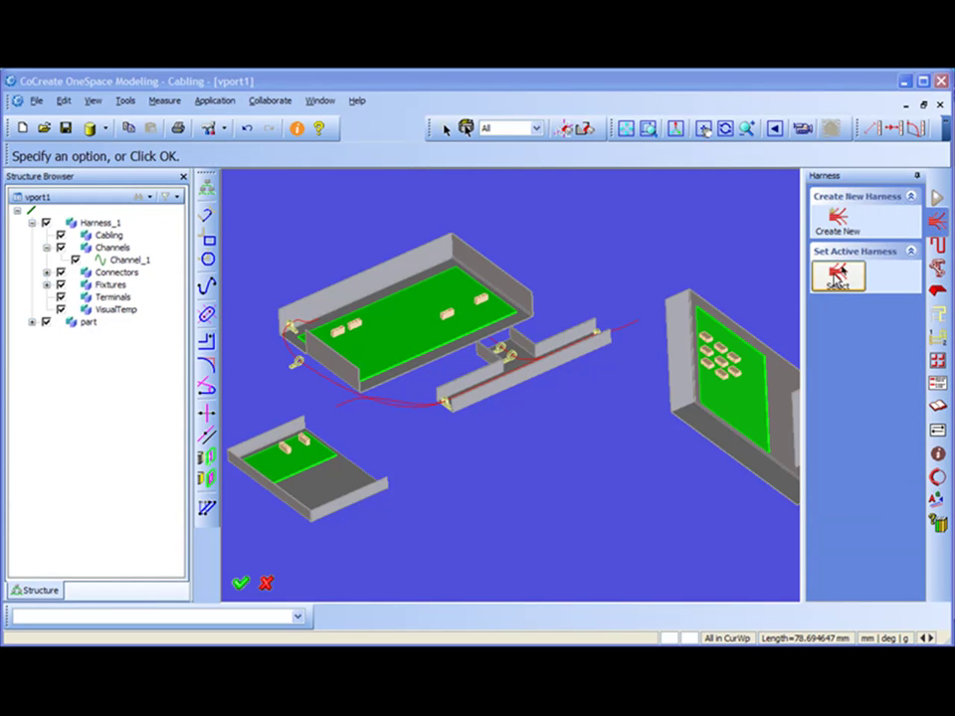
pyautogui.click(96, 222)
pyautogui.click(702, 215)
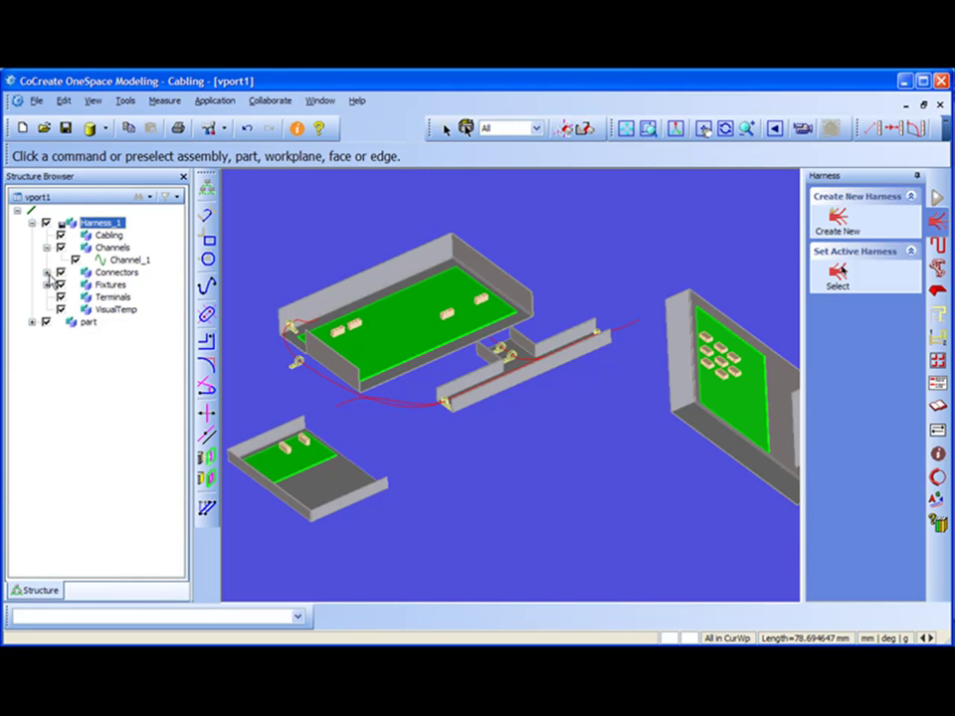
# Inspect the individual 123456 connectors grouped under Harness_1's Connectors, and collapse the group again.
pyautogui.click(46, 272)
pyautogui.click(61, 286)
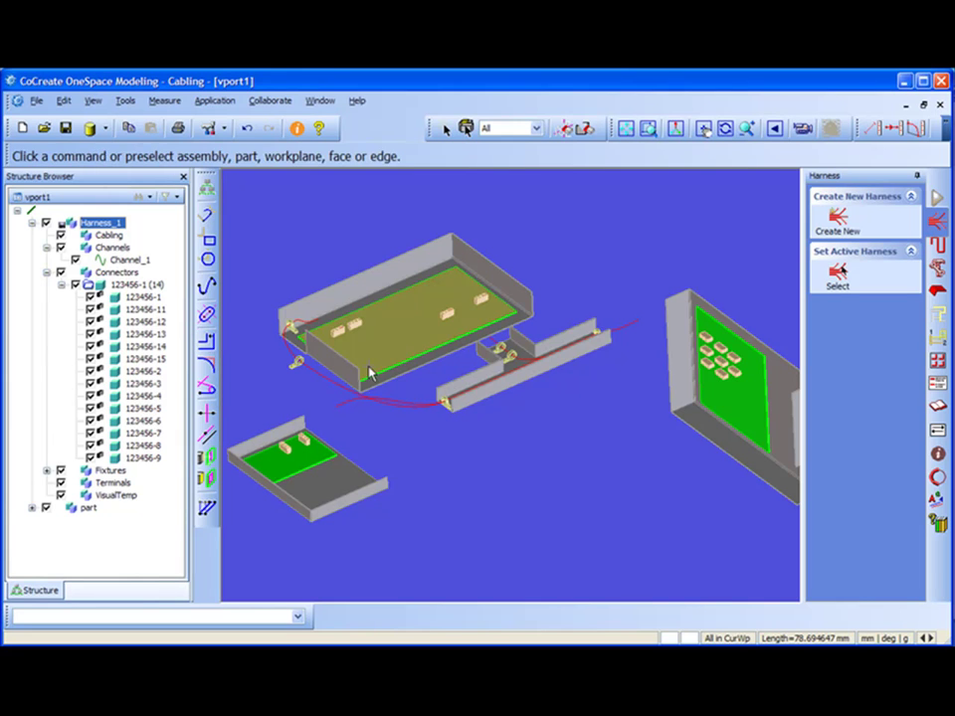
pyautogui.click(62, 285)
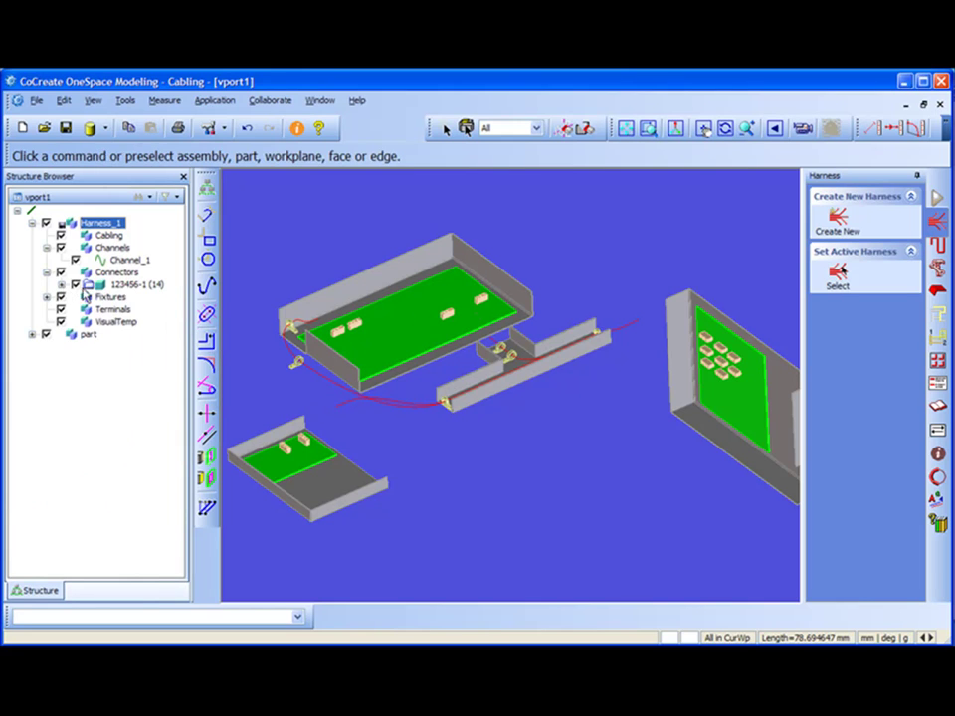
# Import the ECAD file SCO_Japan_Demo.ecad from the ECADInterface folder, overwriting the previous ECAD browser data.
pyautogui.click(937, 408)
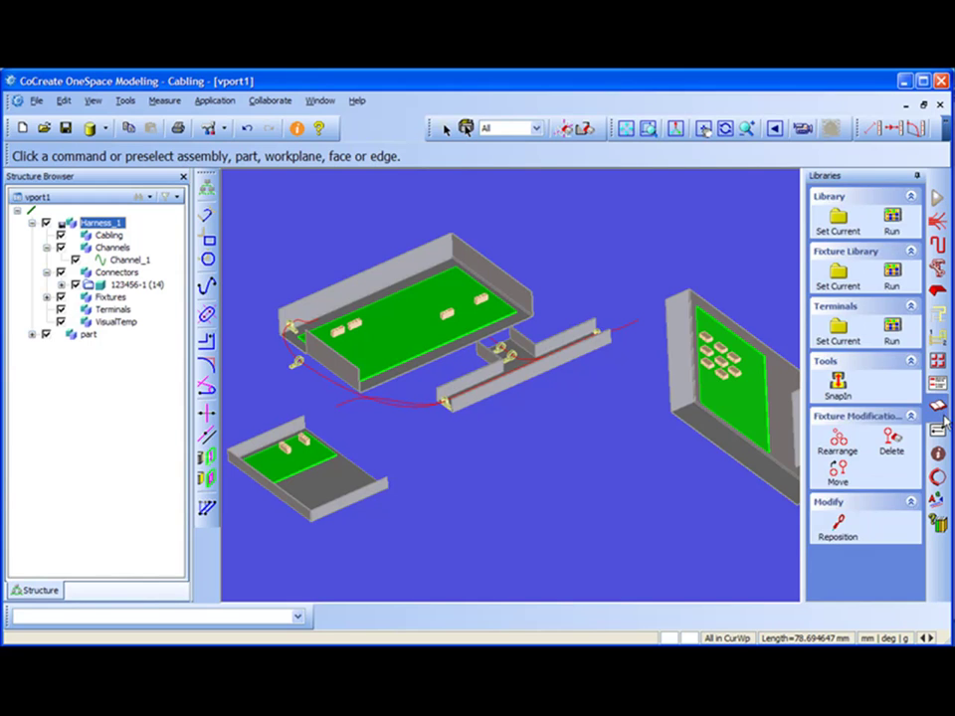
pyautogui.click(937, 432)
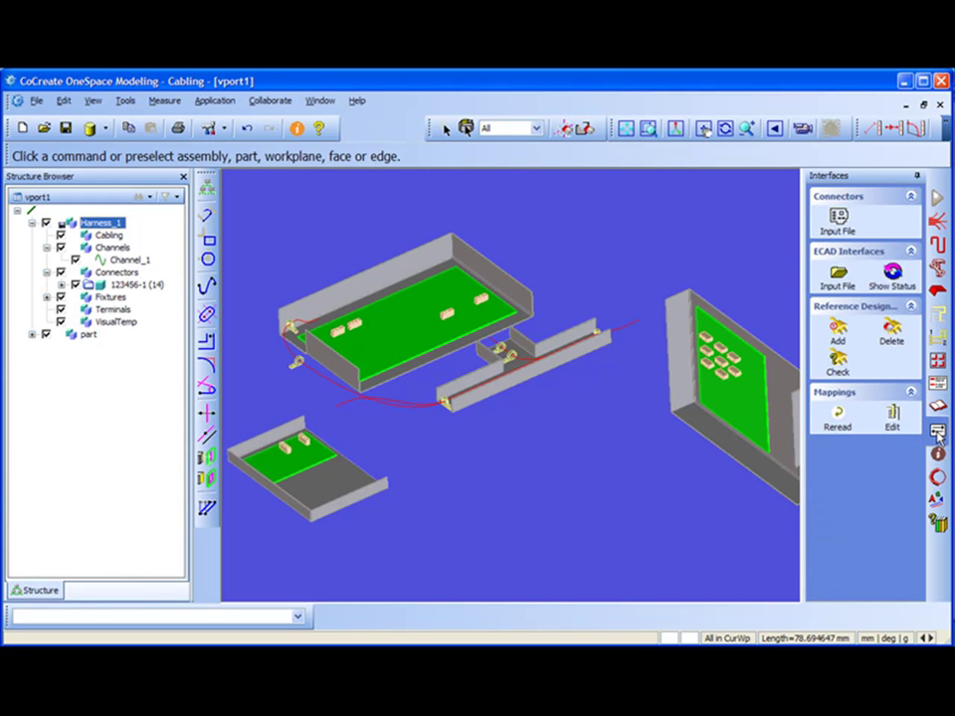
pyautogui.click(843, 280)
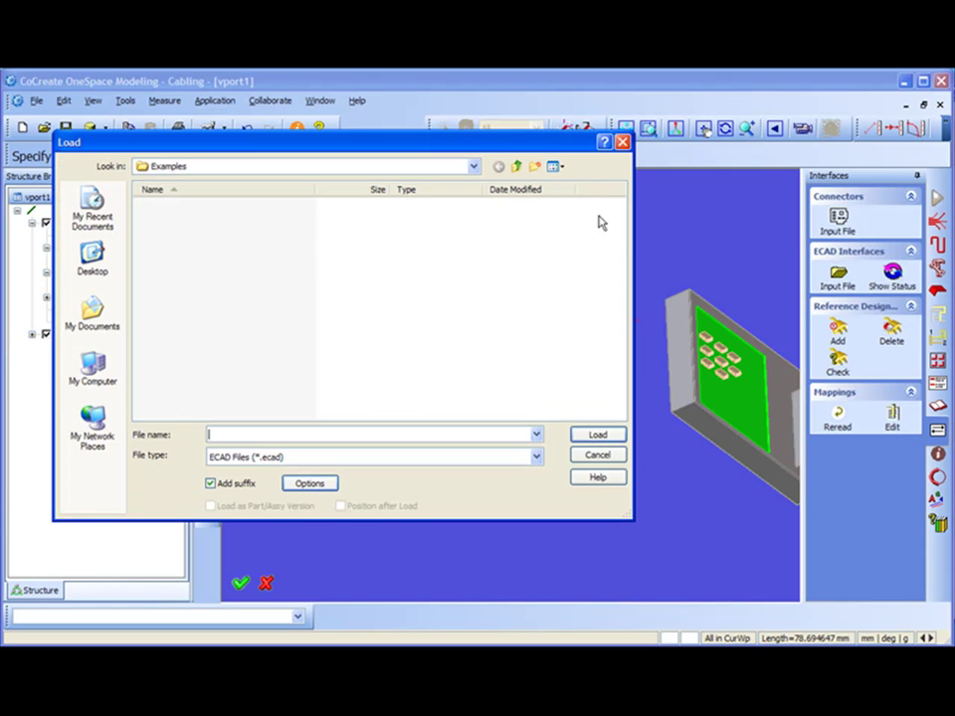
pyautogui.click(517, 166)
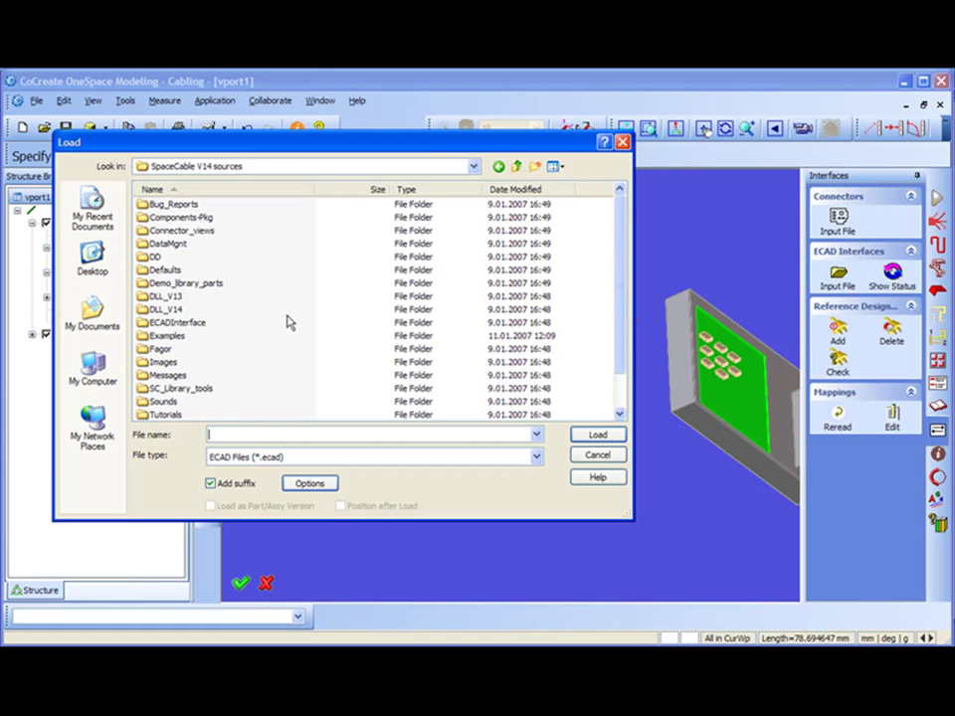
pyautogui.click(150, 324)
pyautogui.doubleClick(147, 328)
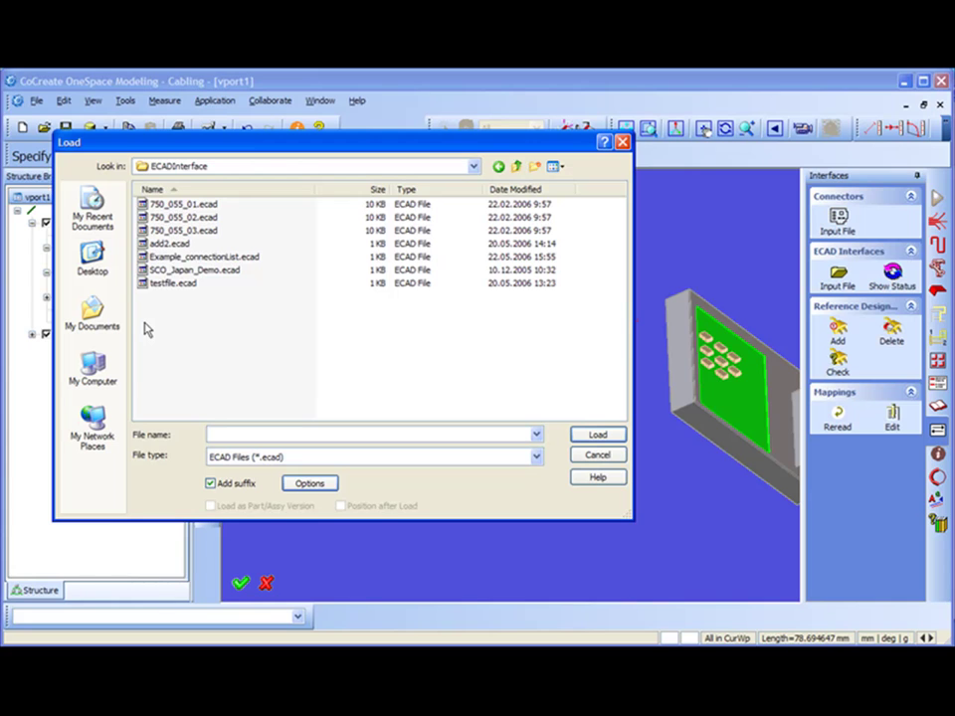
pyautogui.click(172, 271)
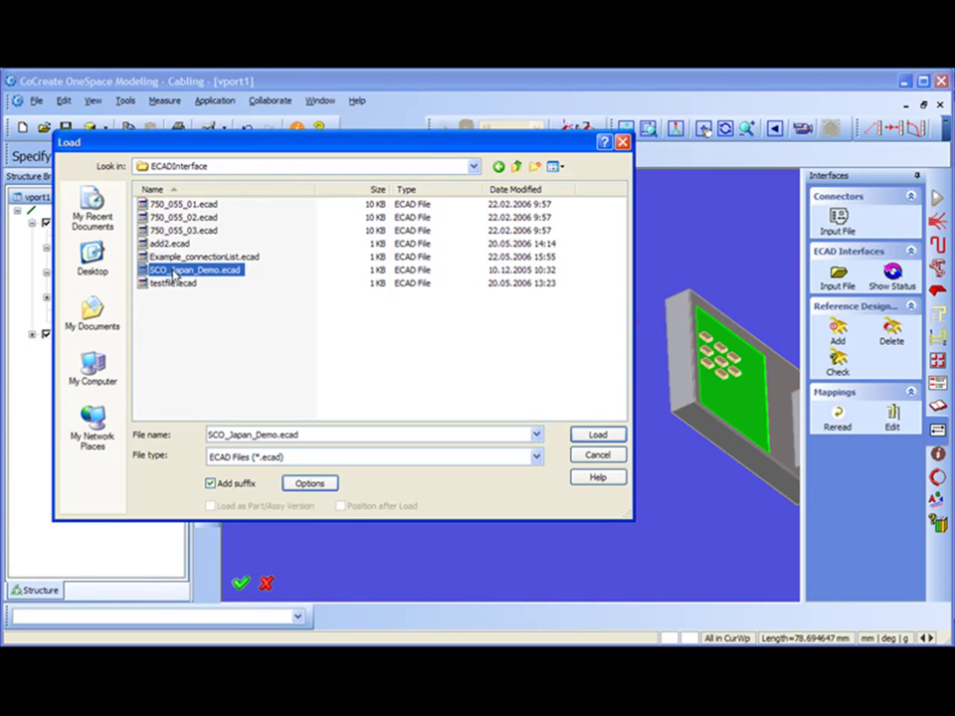
pyautogui.click(595, 438)
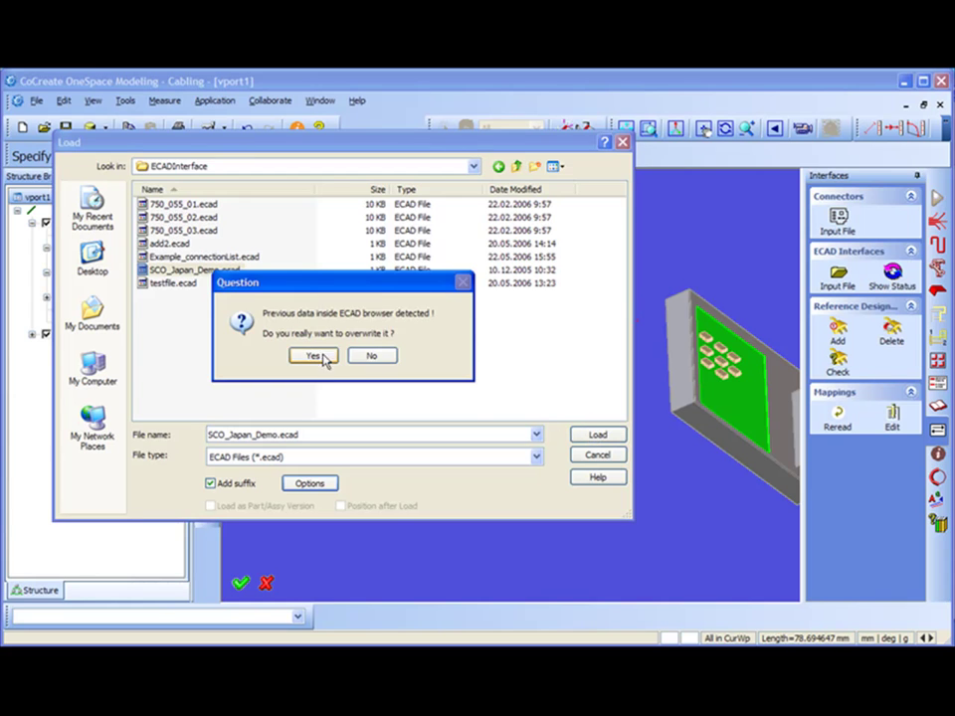
pyautogui.click(313, 357)
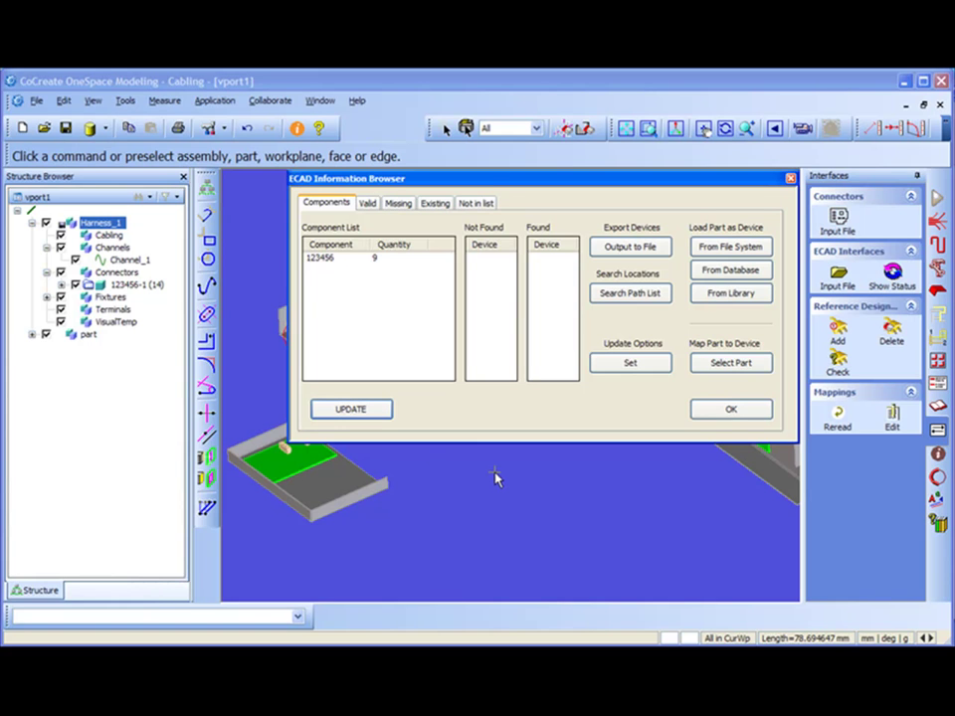
# Review the devices of component 123456 and the valid and missing connections in the ECAD Information Browser.
pyautogui.moveTo(539, 196); pyautogui.dragTo(392, 321)
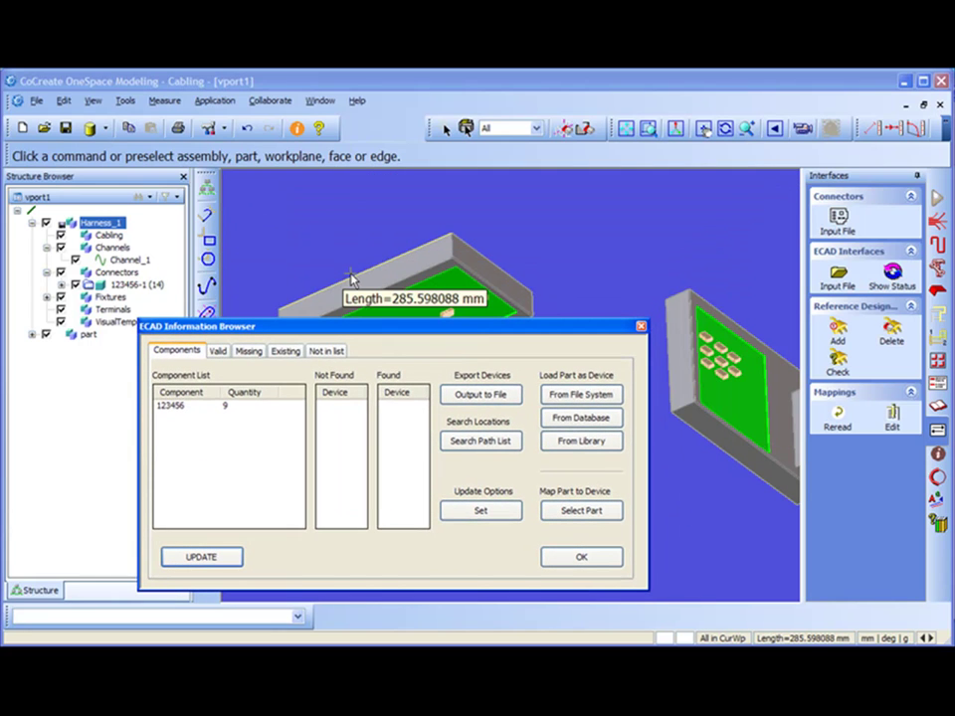
pyautogui.click(169, 408)
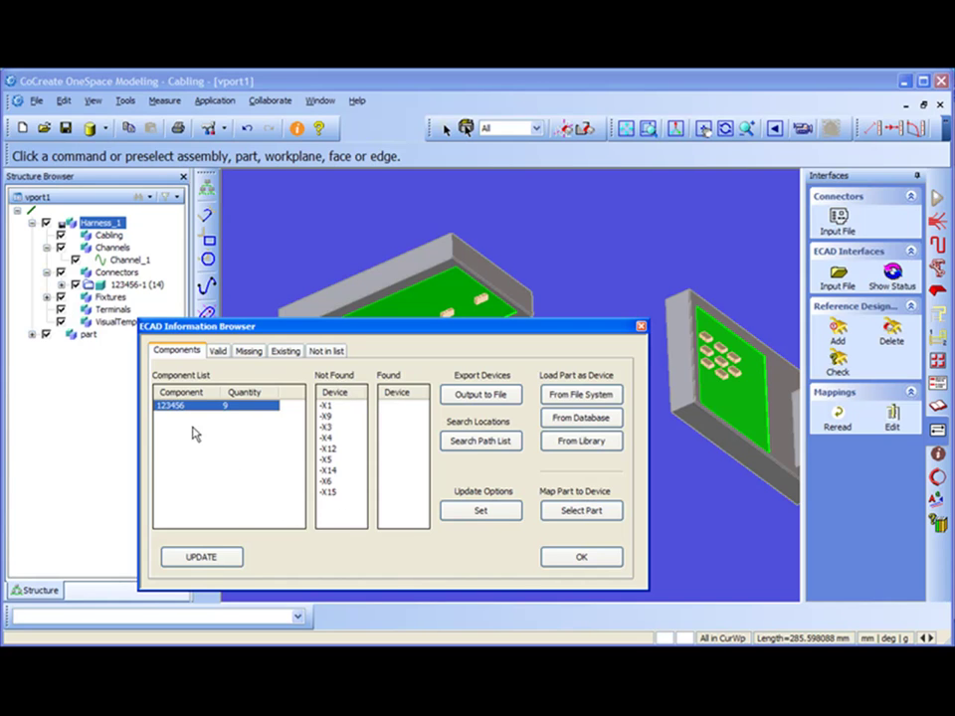
pyautogui.click(221, 353)
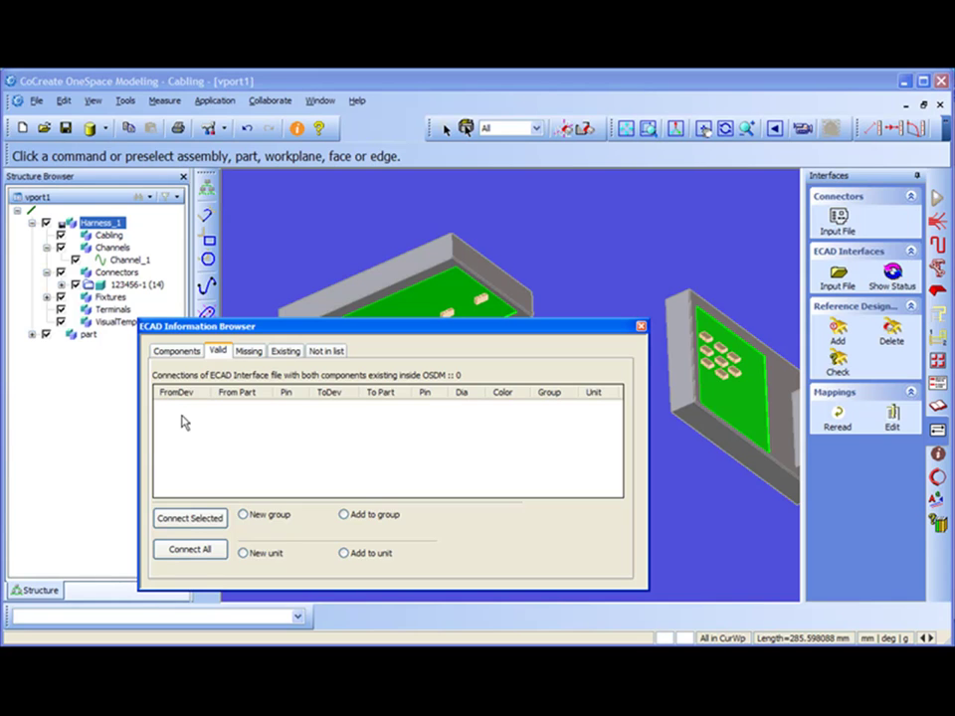
pyautogui.click(176, 351)
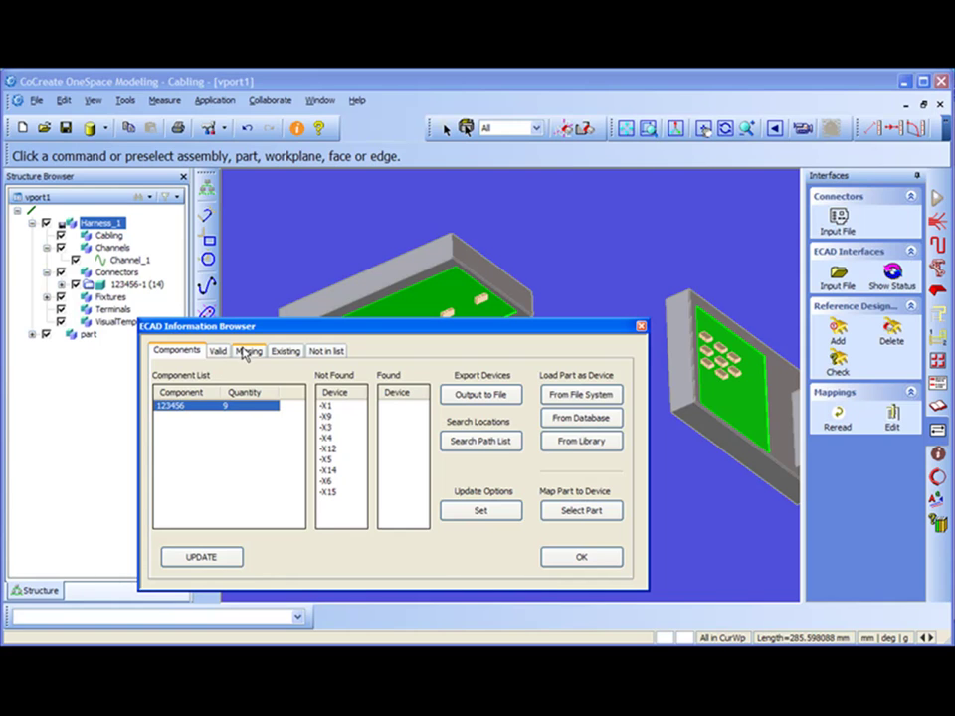
pyautogui.click(247, 352)
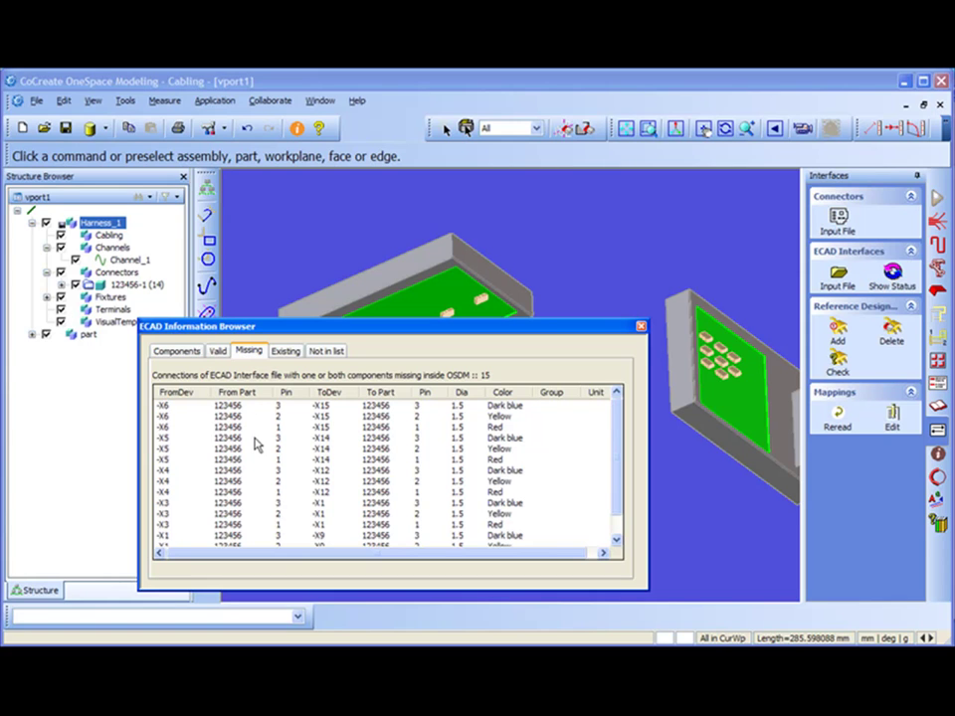
pyautogui.click(179, 353)
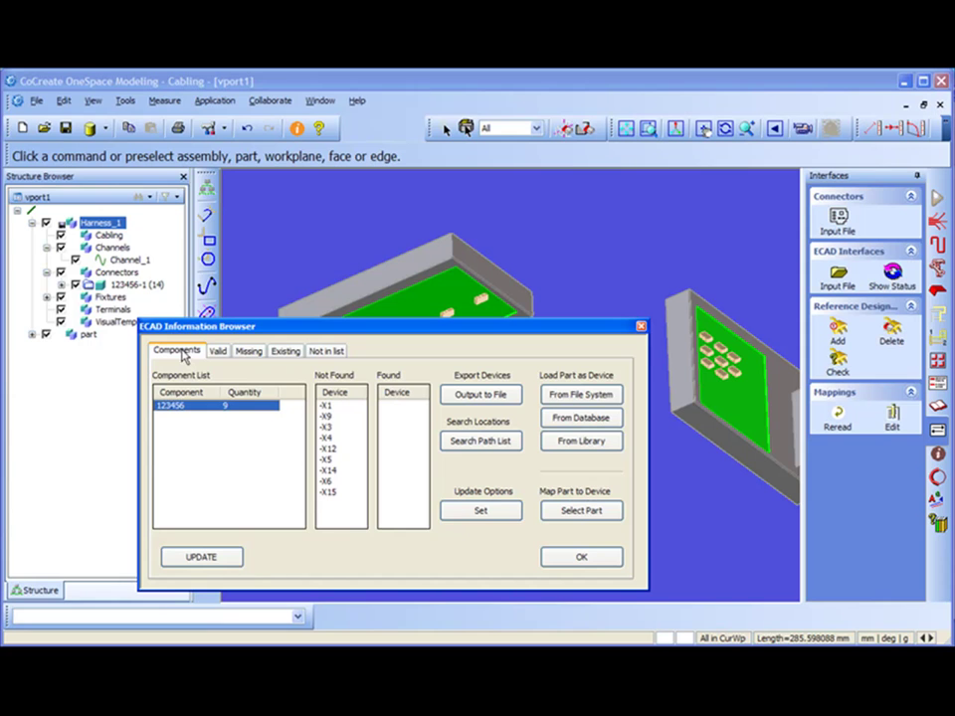
# Map device -X1 to the outer connector of the close pair on the large green board.
pyautogui.moveTo(398, 327); pyautogui.dragTo(387, 356)
pyautogui.scroll(3, 477, 309)
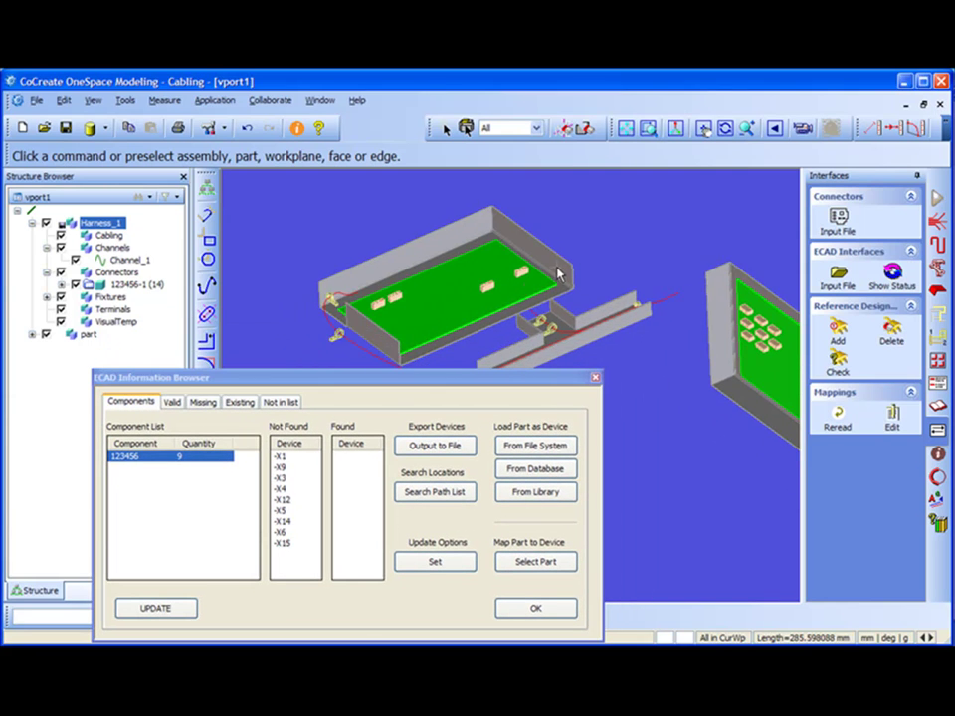
pyautogui.moveTo(609, 368); pyautogui.dragTo(497, 316, button='middle')
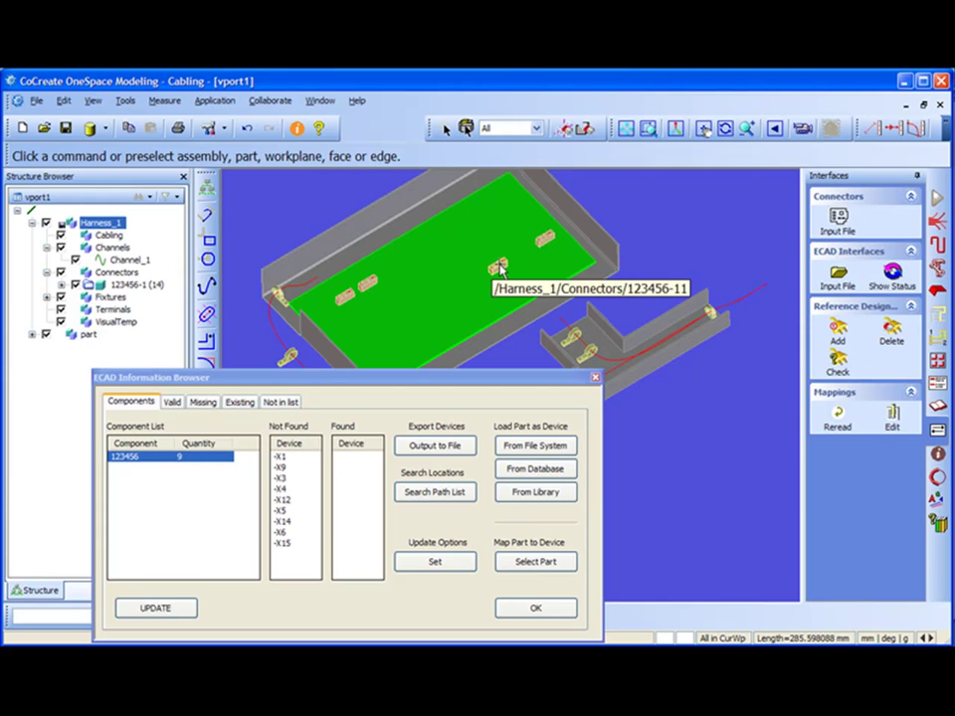
pyautogui.moveTo(554, 242)
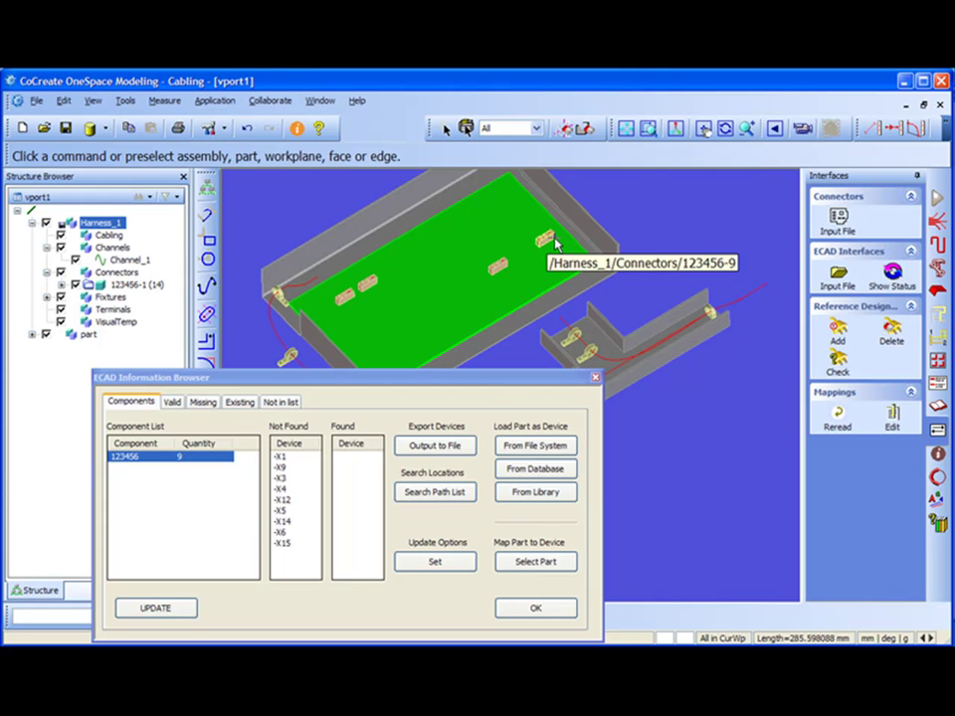
pyautogui.moveTo(484, 378); pyautogui.dragTo(442, 371)
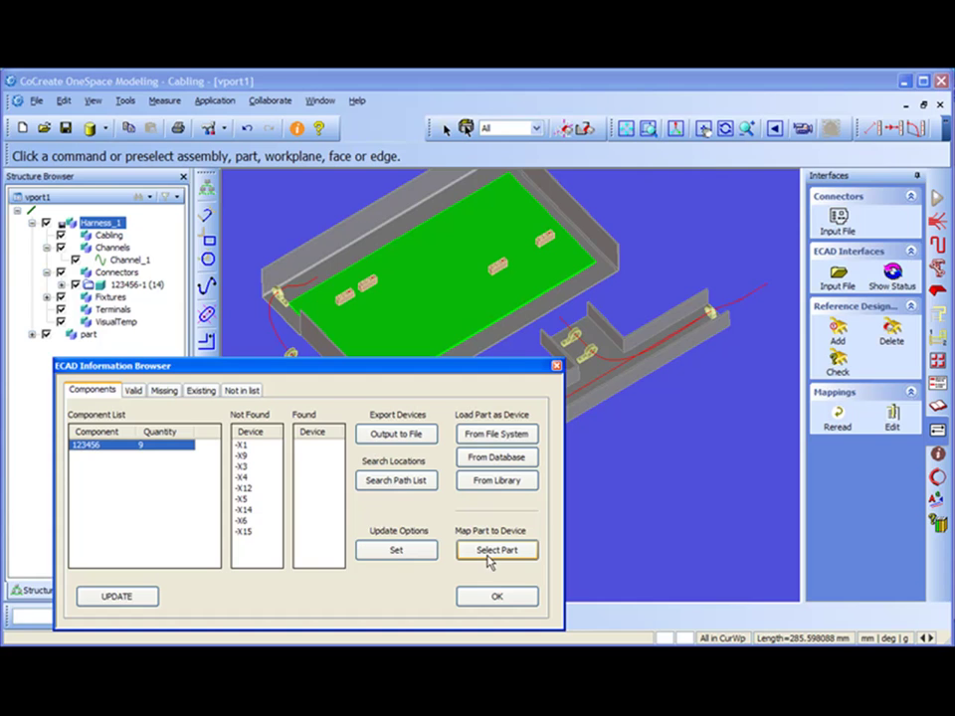
pyautogui.scroll(-3, 631, 343)
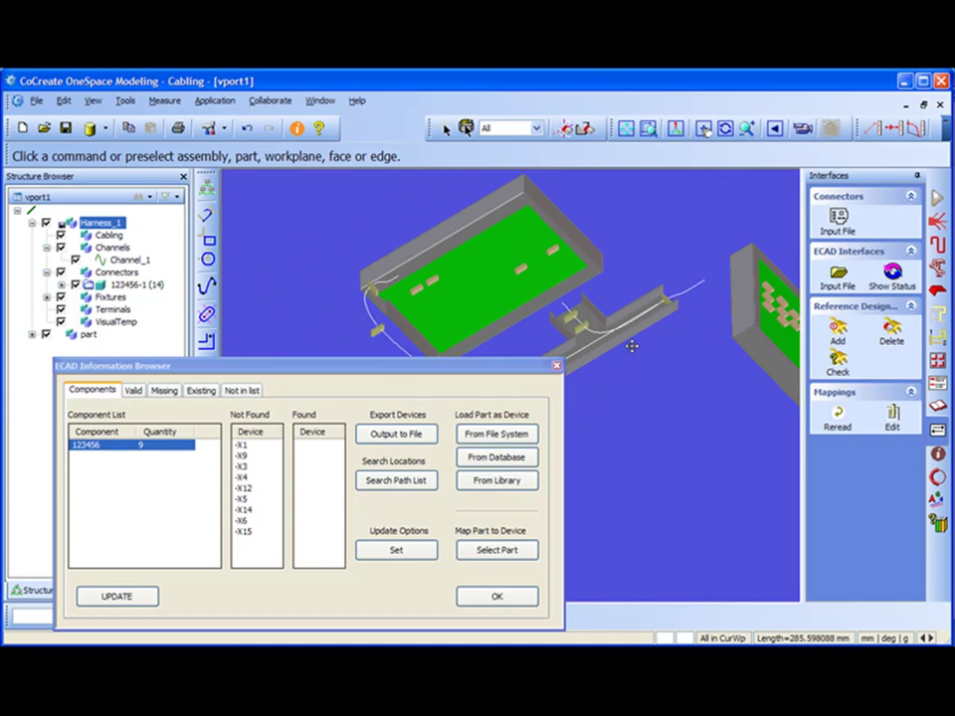
pyautogui.click(499, 552)
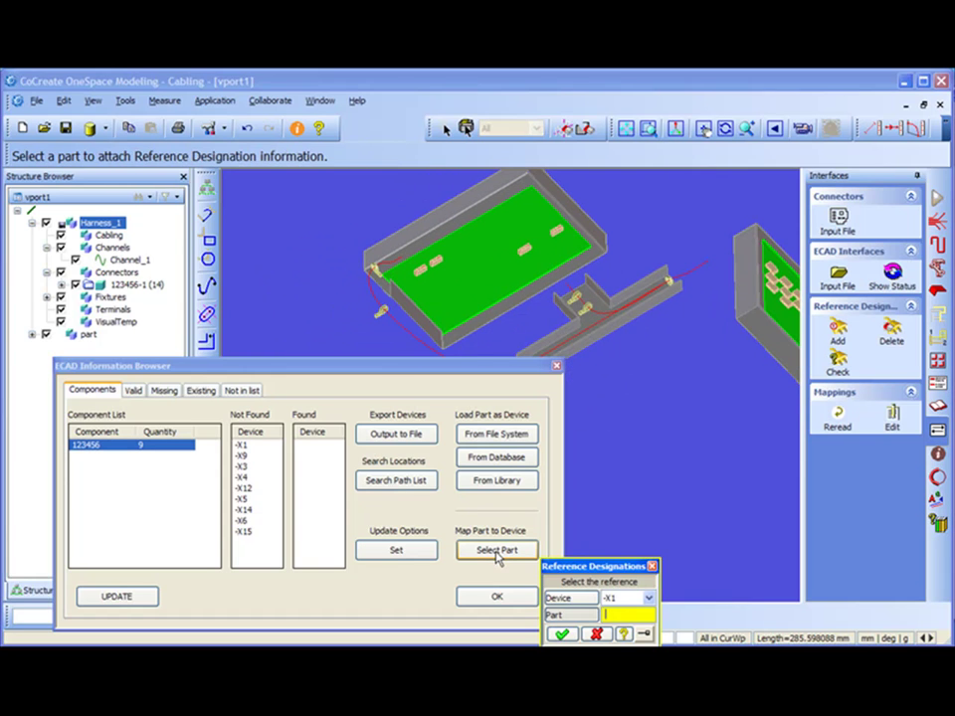
pyautogui.moveTo(555, 567); pyautogui.dragTo(245, 217)
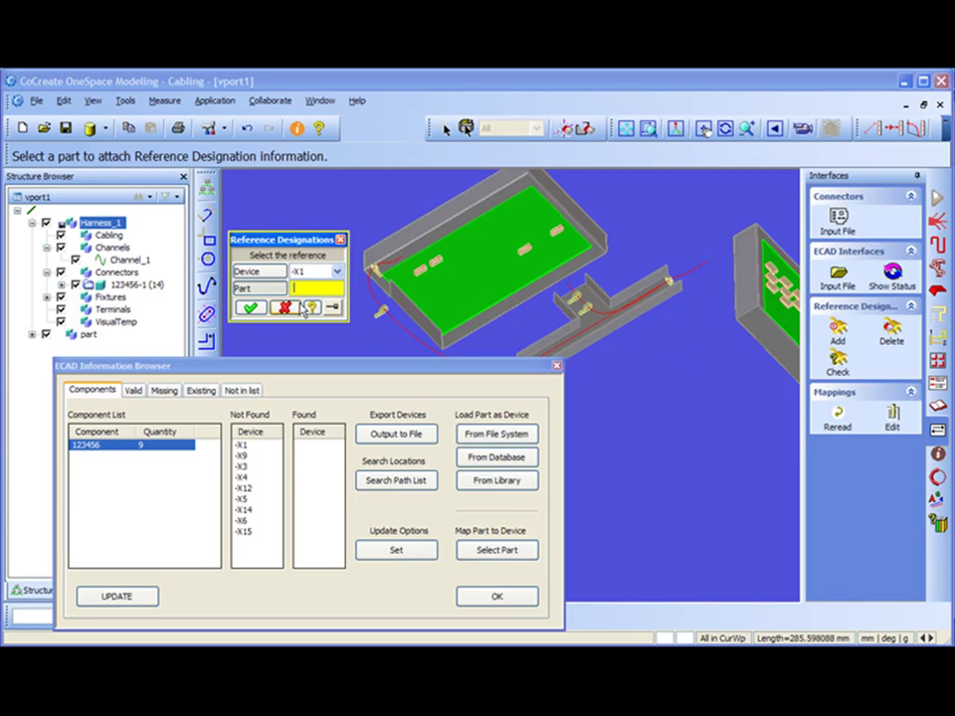
pyautogui.click(426, 276)
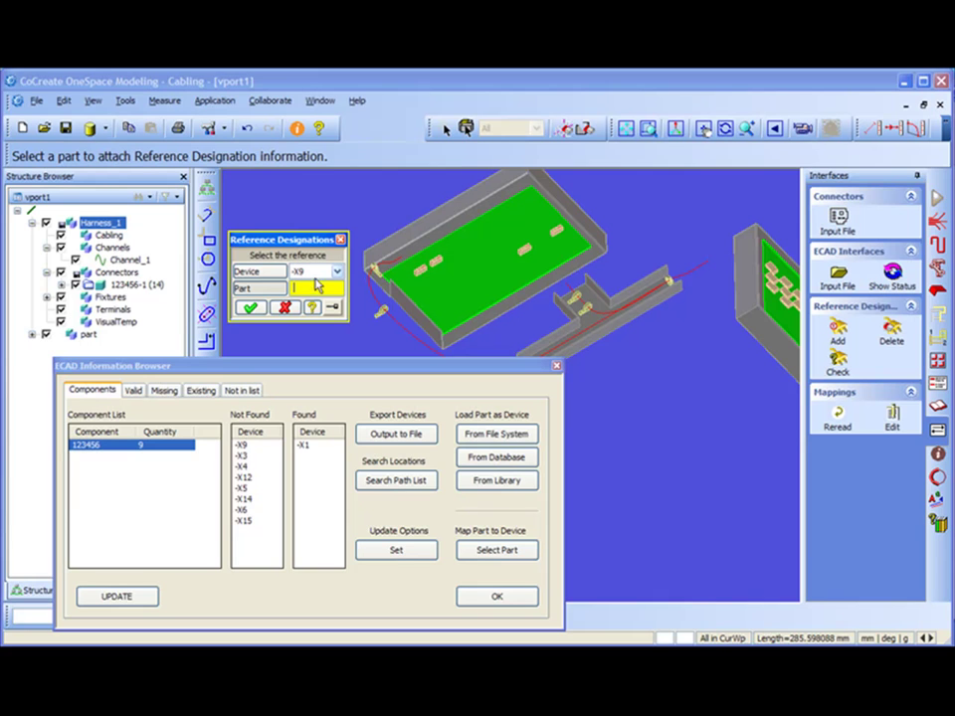
# Map devices -X9, -X3 and -X4 to the three remaining connectors on the large green board, starting with the inner one of the close pair.
pyautogui.click(445, 262)
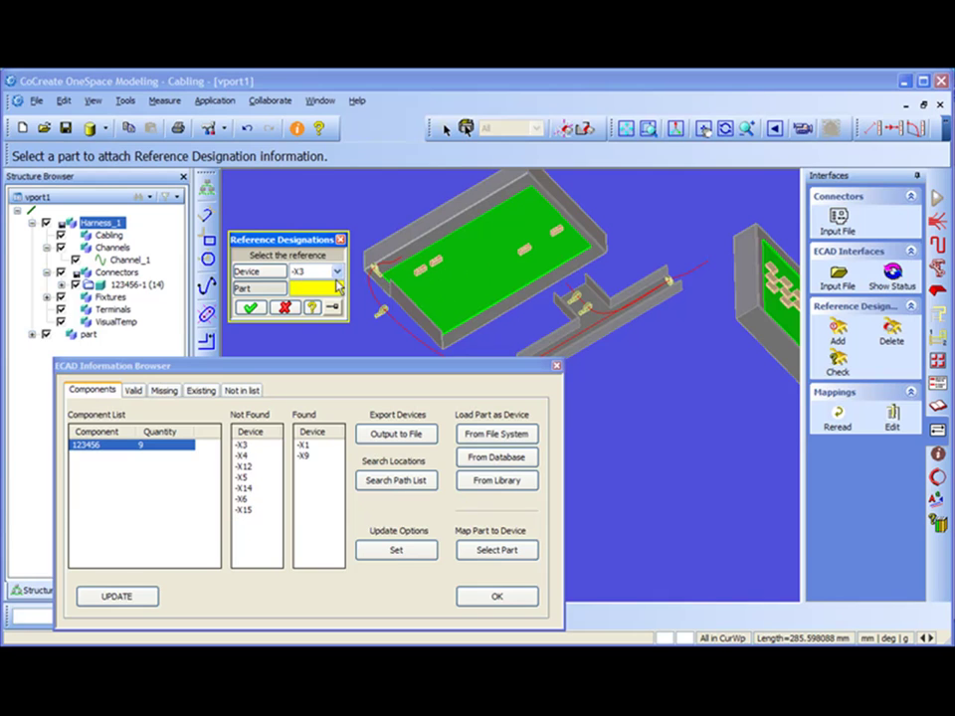
pyautogui.click(523, 250)
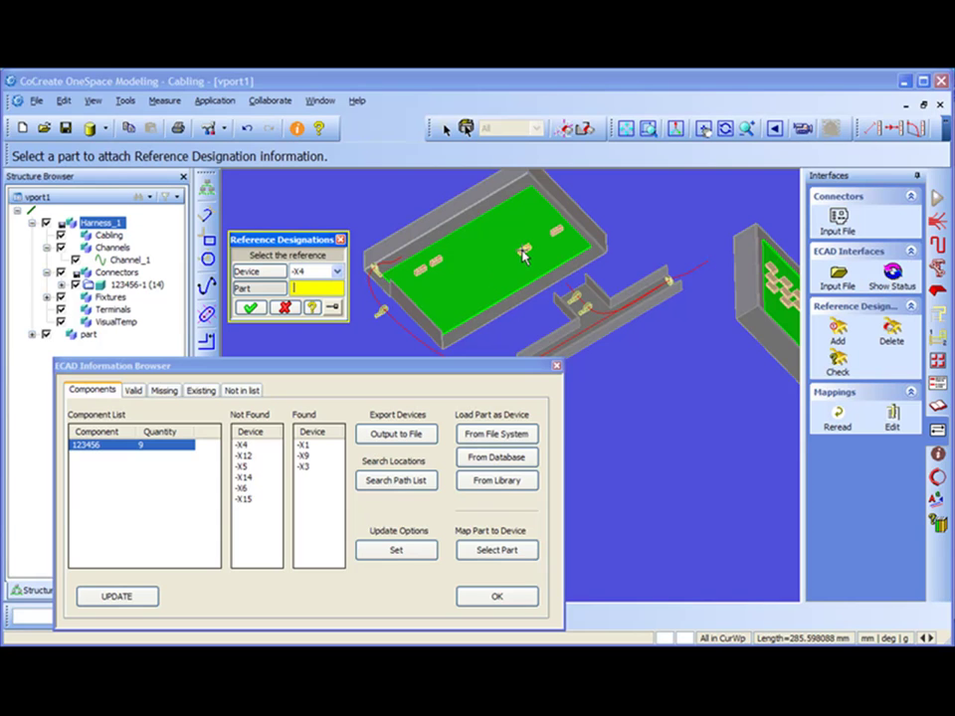
pyautogui.click(556, 236)
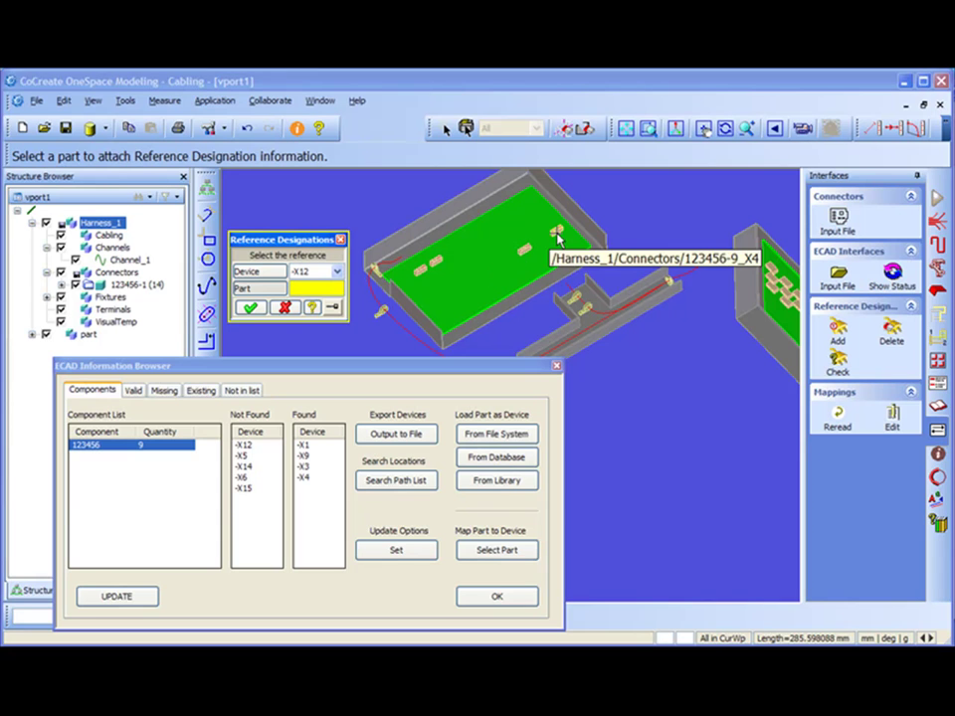
# Map devices -X12, -X5, -X14 and -X6 to four of the clustered connectors on the upright green board.
pyautogui.moveTo(718, 386); pyautogui.dragTo(644, 274, button='middle')
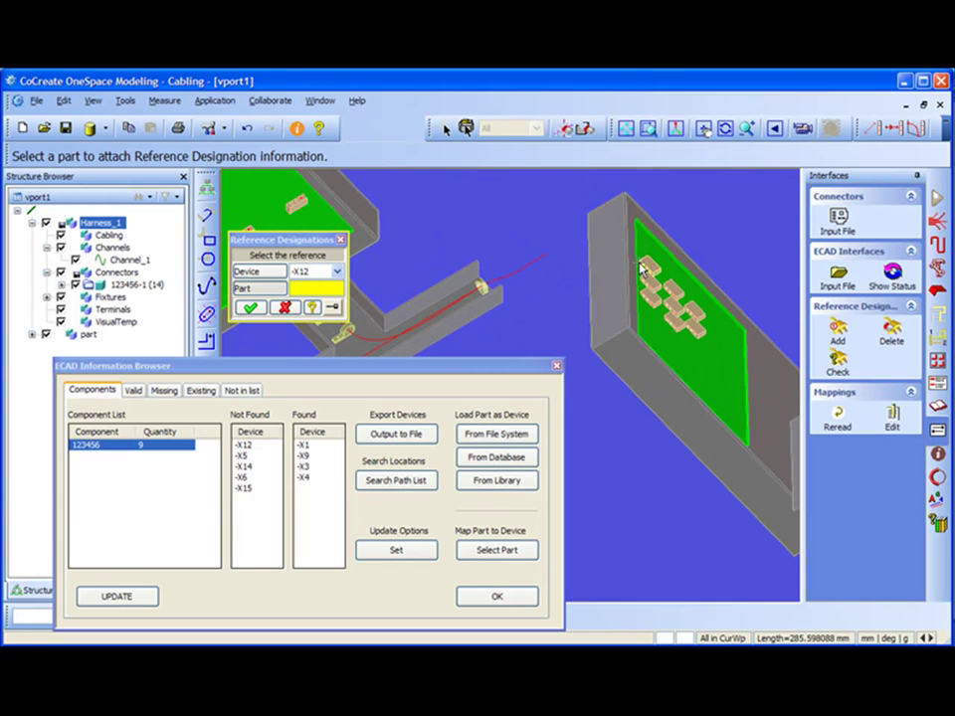
pyautogui.click(647, 277)
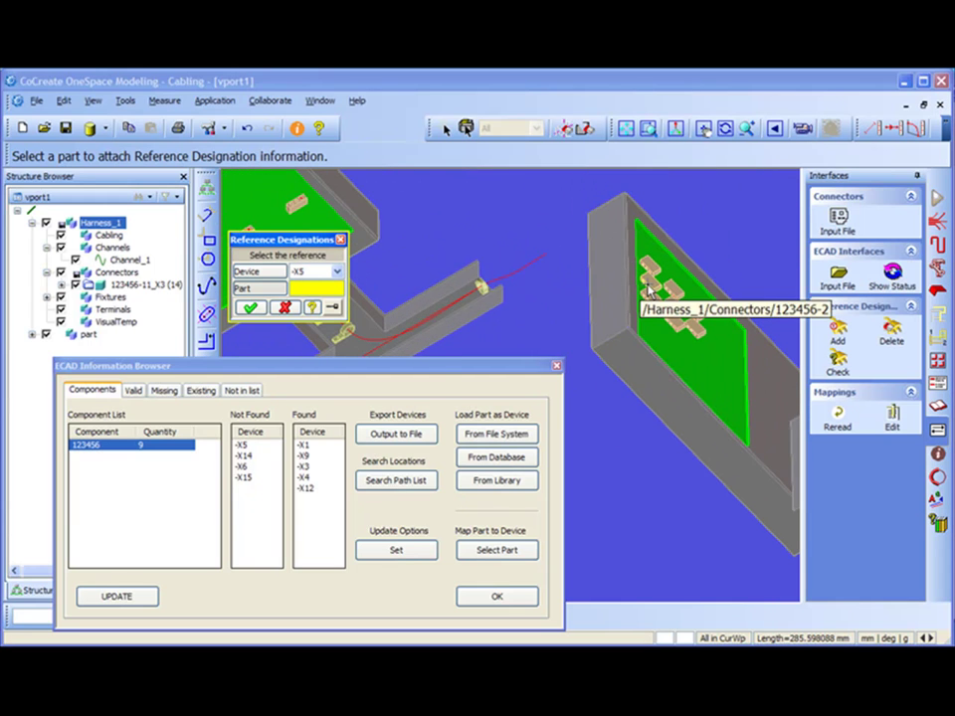
pyautogui.click(644, 286)
pyautogui.click(657, 311)
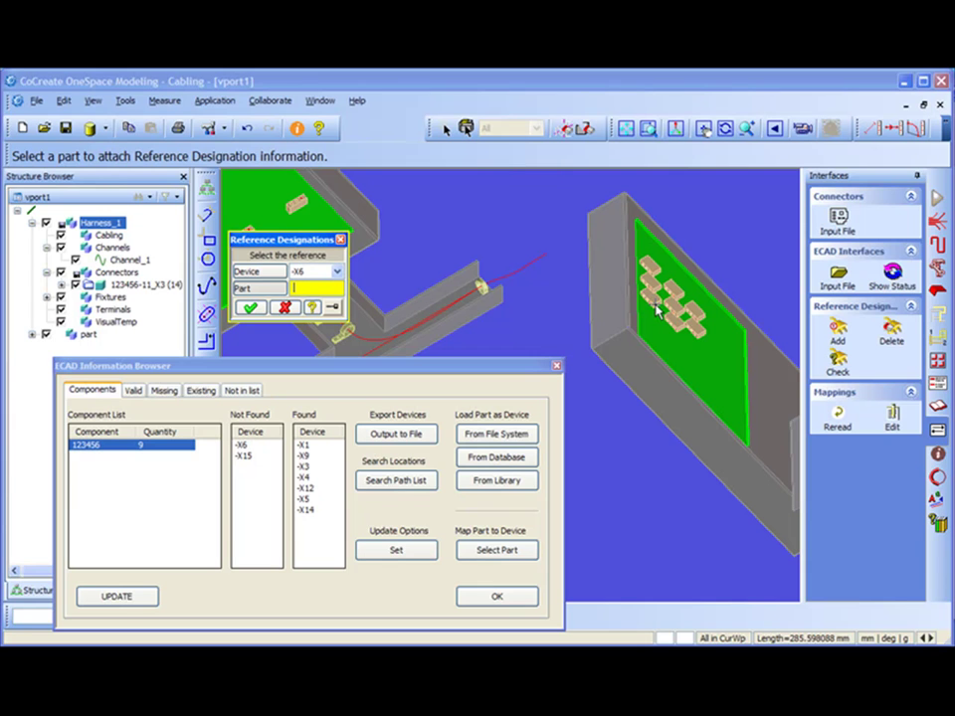
pyautogui.click(676, 296)
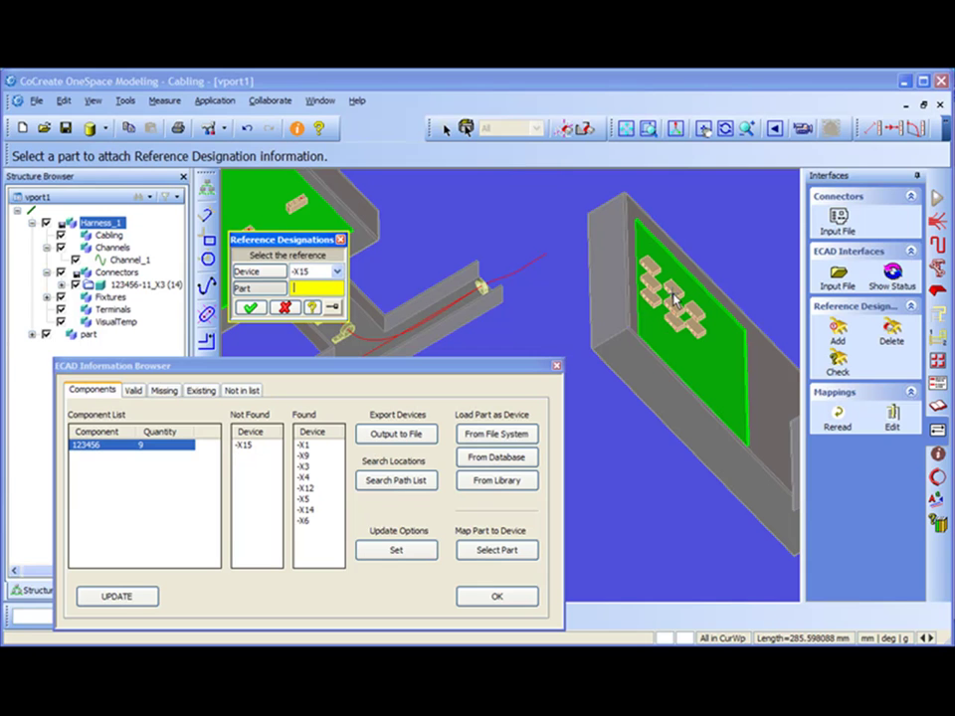
# Map device -X15 to the connector nearer the edge on the small green board and finish the reference designations.
pyautogui.moveTo(669, 481); pyautogui.dragTo(468, 286, button='middle')
pyautogui.click(468, 285)
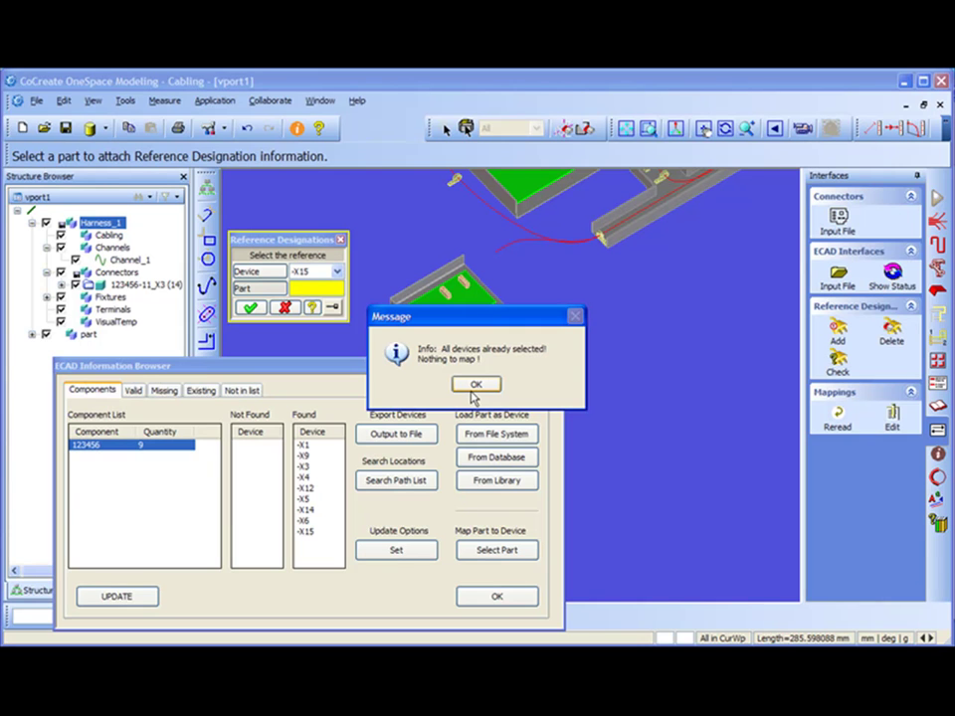
pyautogui.click(477, 387)
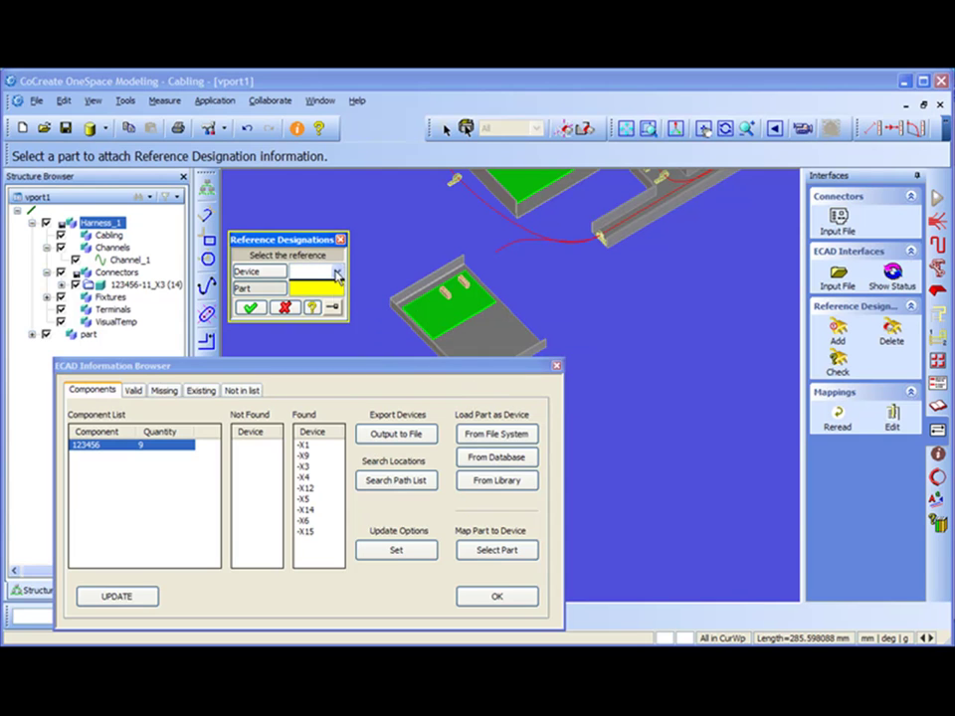
pyautogui.click(250, 308)
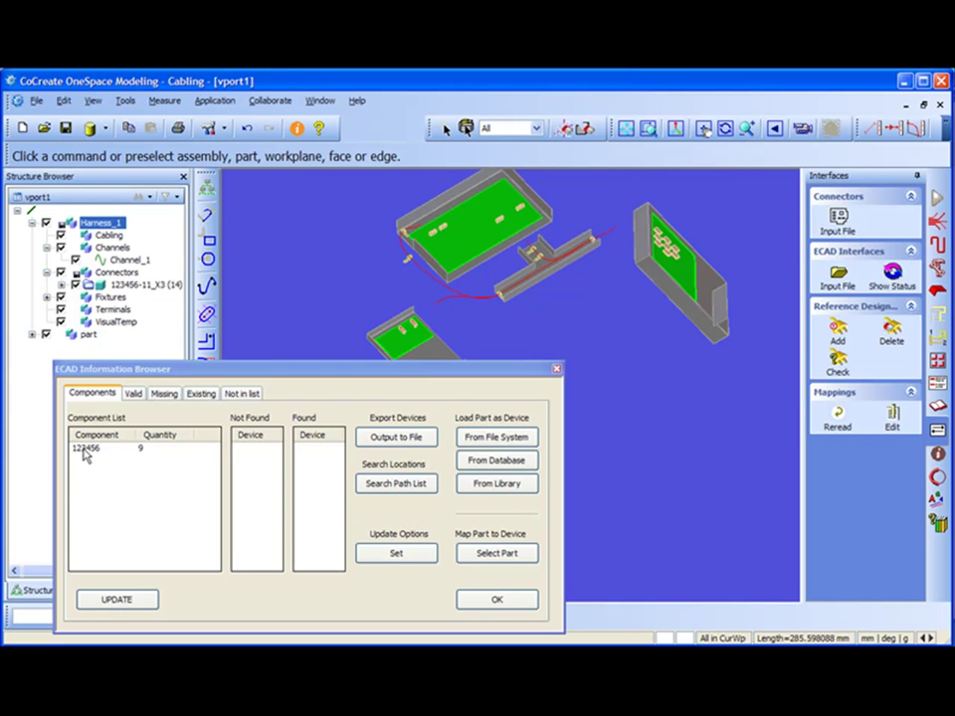
# Check the found devices of component 123456 and the valid and missing connections in the ECAD Information Browser.
pyautogui.click(86, 449)
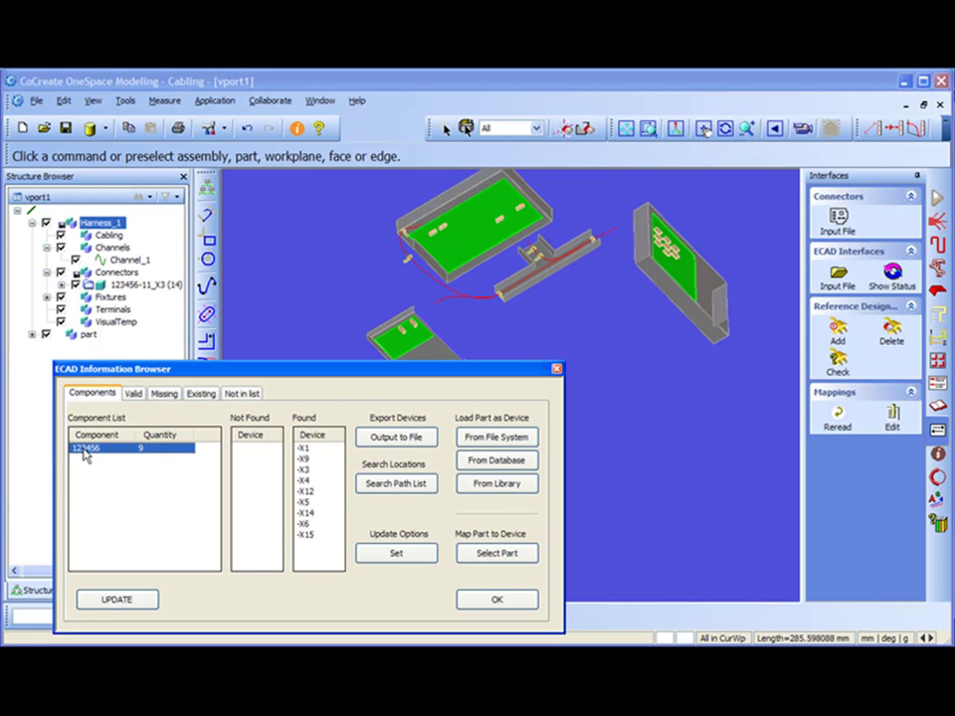
pyautogui.click(133, 396)
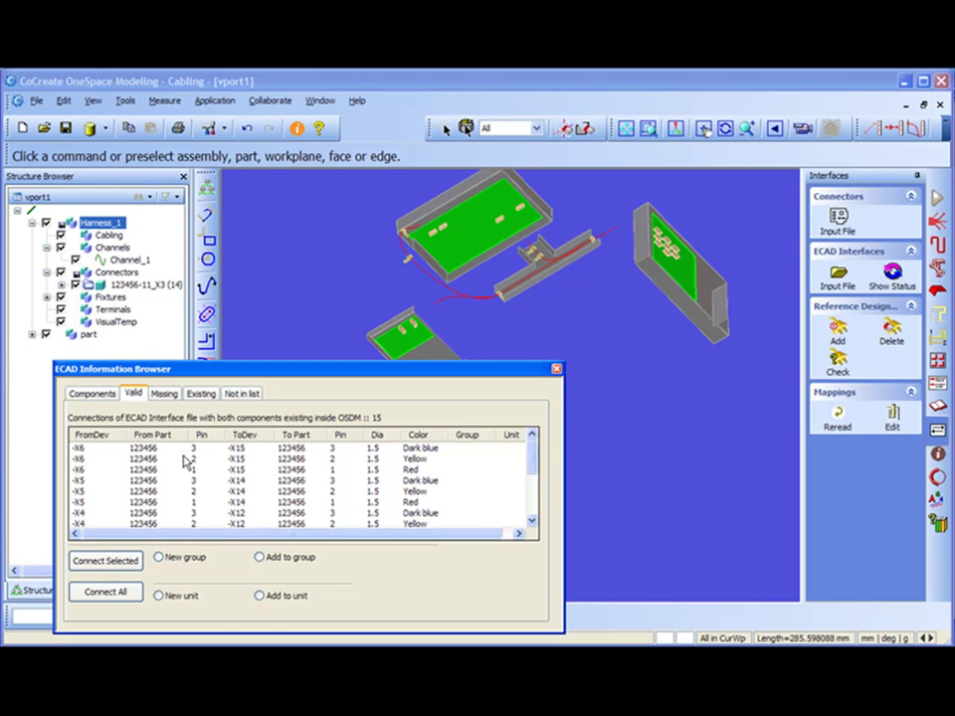
pyautogui.click(165, 395)
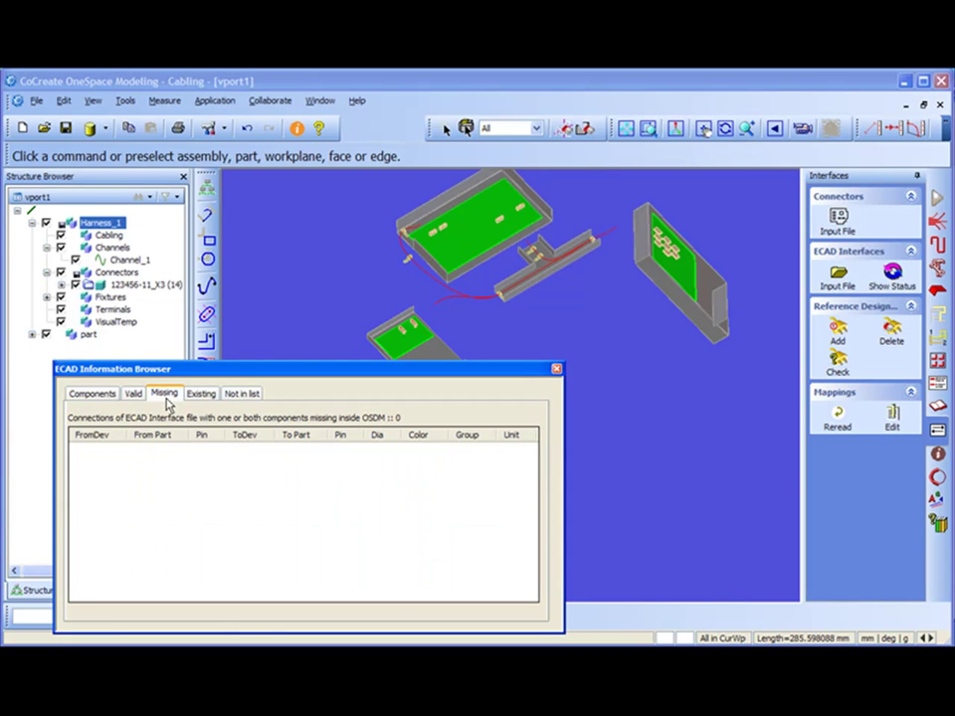
pyautogui.click(99, 394)
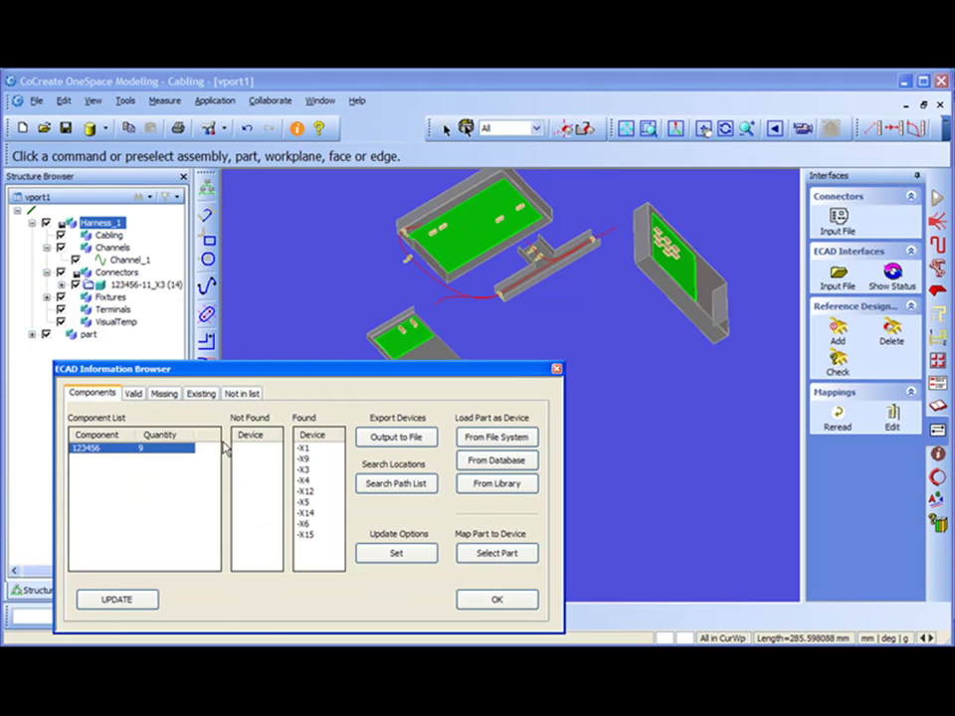
pyautogui.click(169, 395)
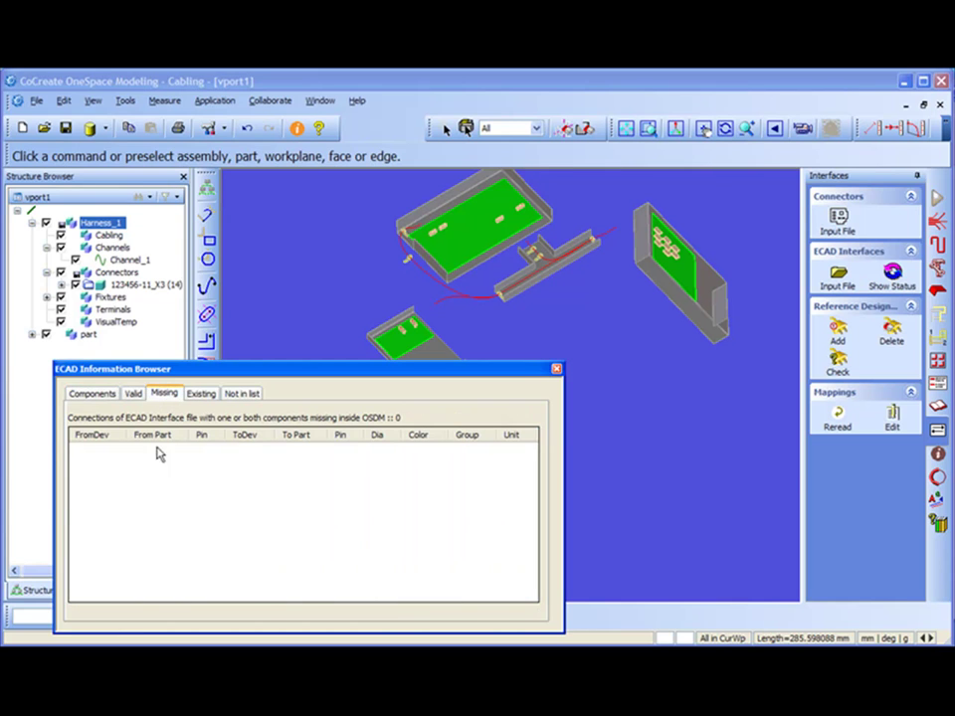
pyautogui.click(92, 396)
# Create cables for all valid ECAD connections at once, without assigning them to a group or unit.
pyautogui.scroll(-3, 646, 383)
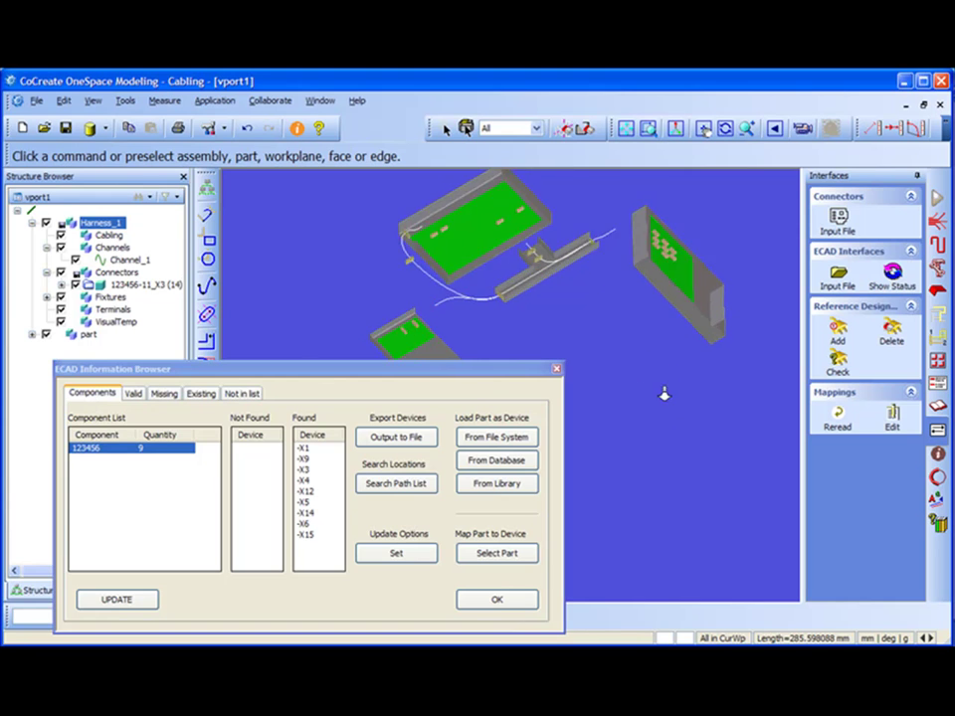
pyautogui.moveTo(451, 373); pyautogui.dragTo(468, 402)
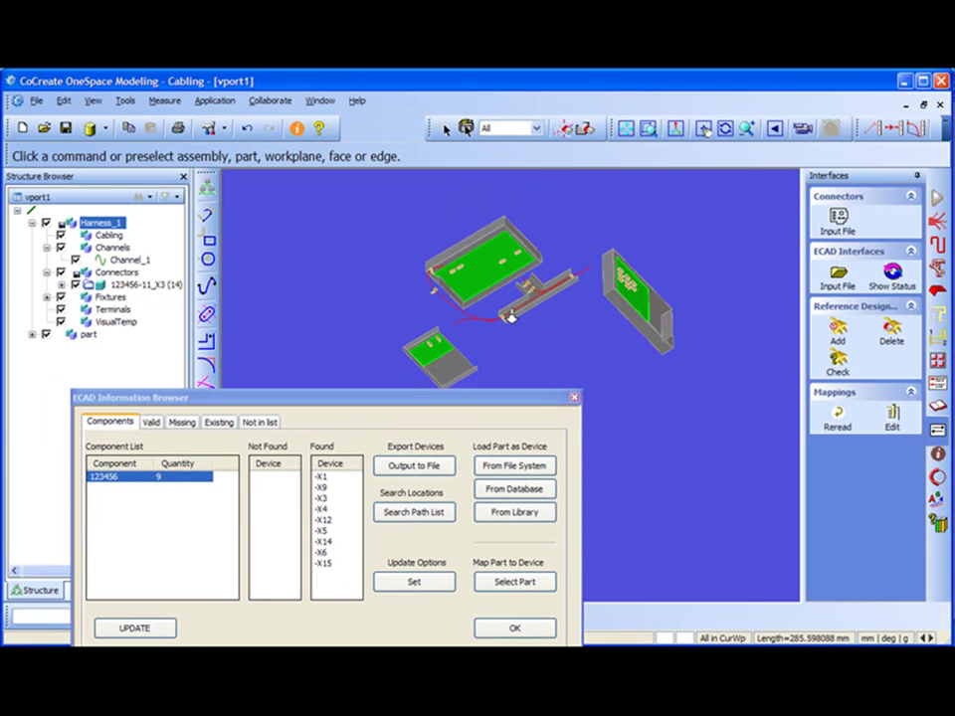
pyautogui.click(152, 423)
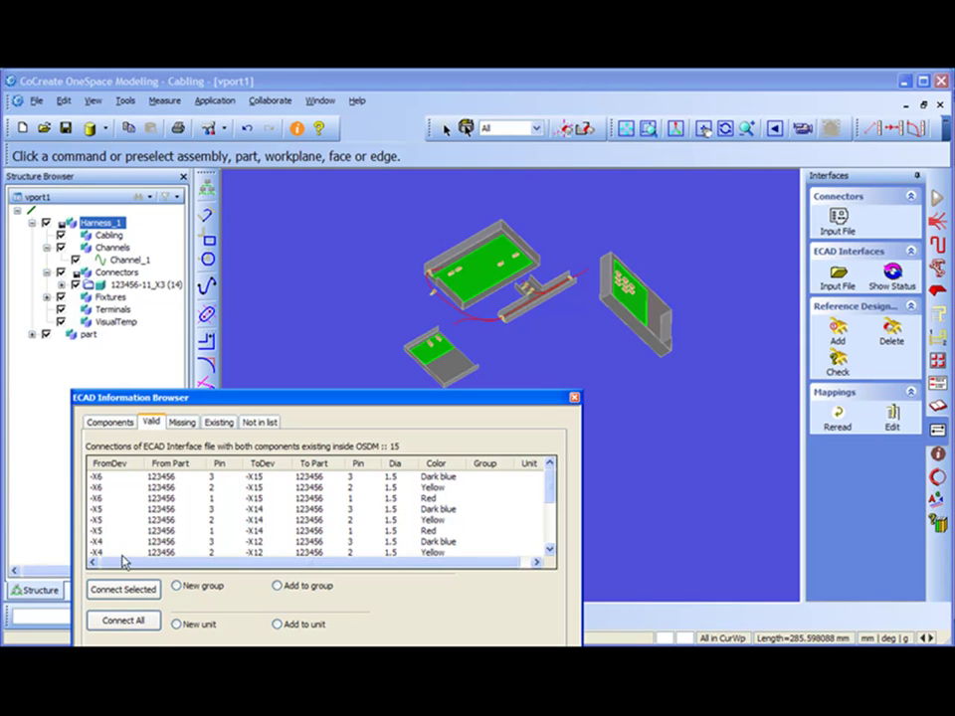
pyautogui.click(142, 623)
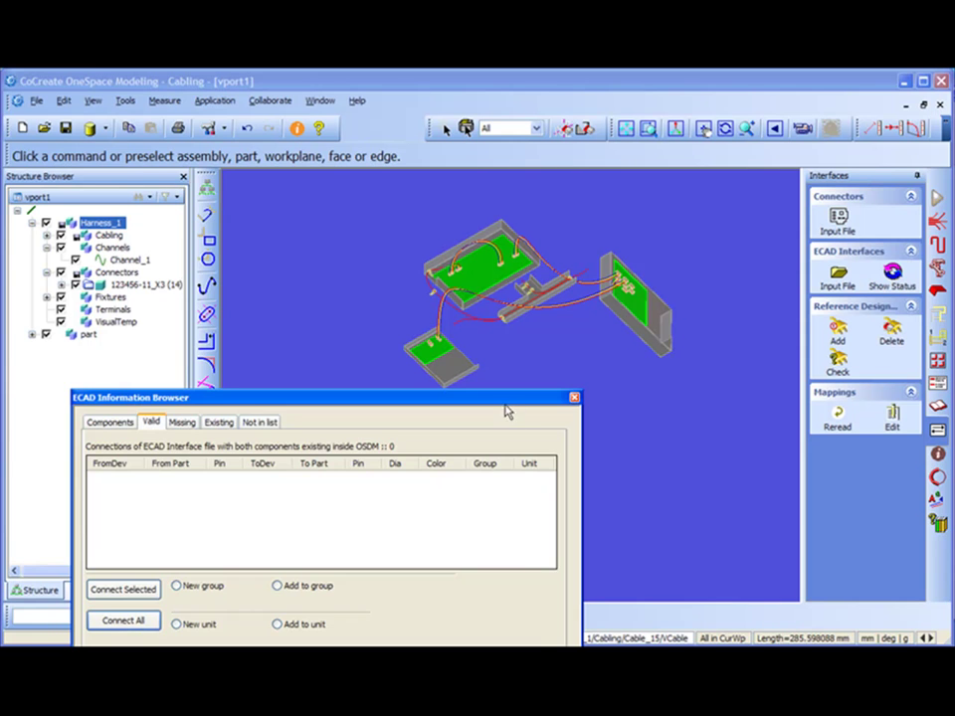
# Inspect the cables between the connectors, including a close look at the wires on the large green board.
pyautogui.moveTo(507, 399); pyautogui.dragTo(514, 450)
pyautogui.moveTo(514, 450); pyautogui.dragTo(591, 394, button='middle')
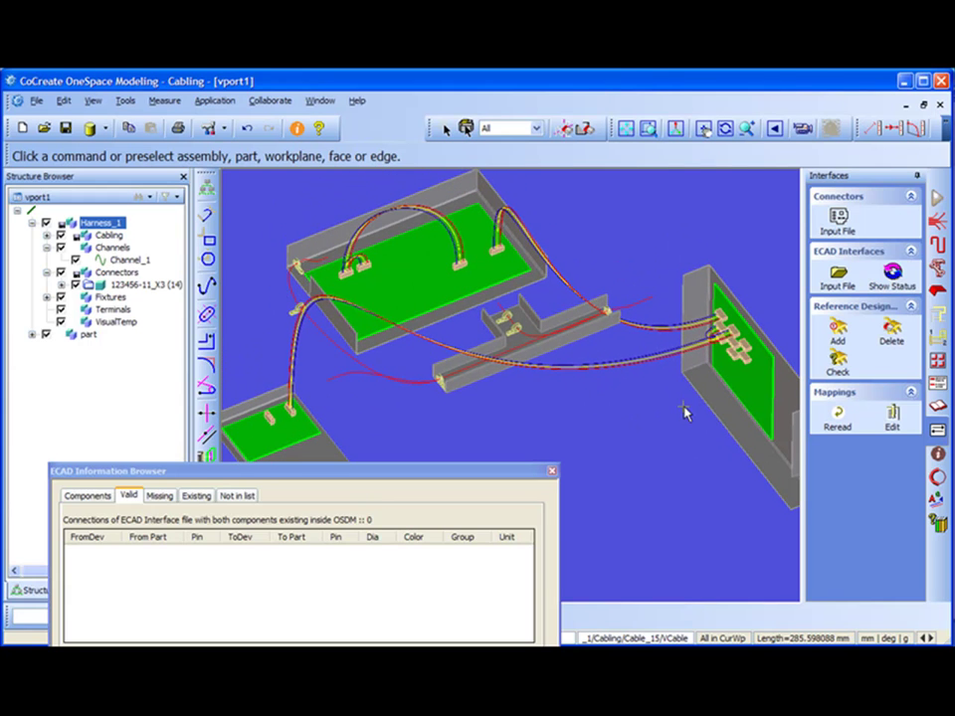
pyautogui.scroll(5, 499, 401)
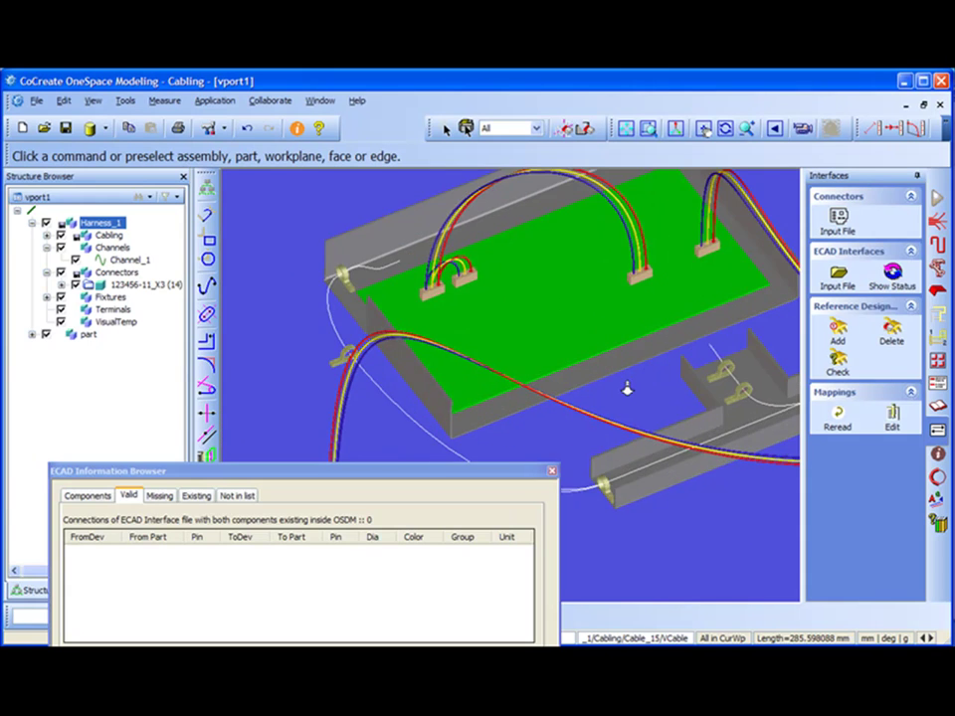
pyautogui.scroll(6, 624, 330)
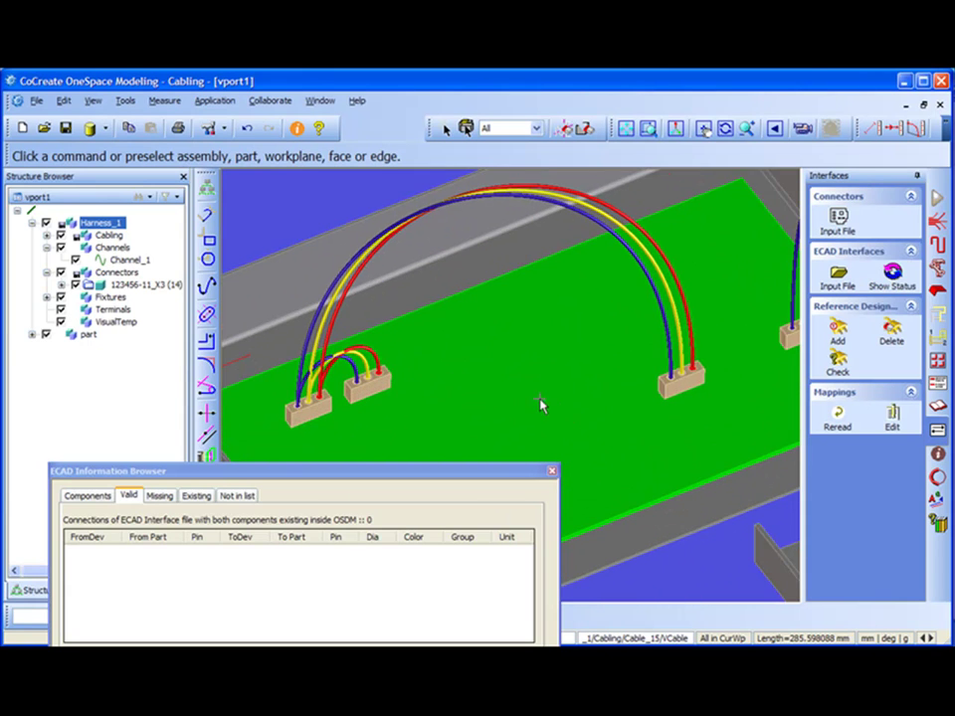
pyautogui.scroll(-4, 655, 494)
pyautogui.moveTo(654, 494); pyautogui.dragTo(562, 274, button='middle')
pyautogui.scroll(3, 562, 274)
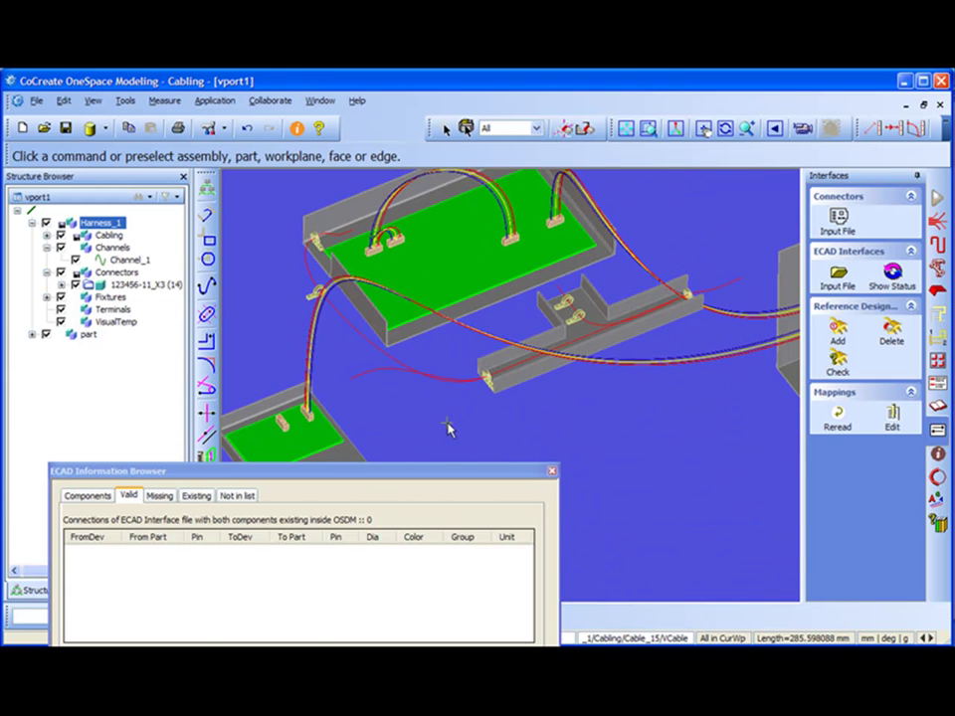
# Update the ECAD Information Browser's component data and list the devices of component 123456.
pyautogui.moveTo(451, 472); pyautogui.dragTo(487, 271)
pyautogui.click(123, 292)
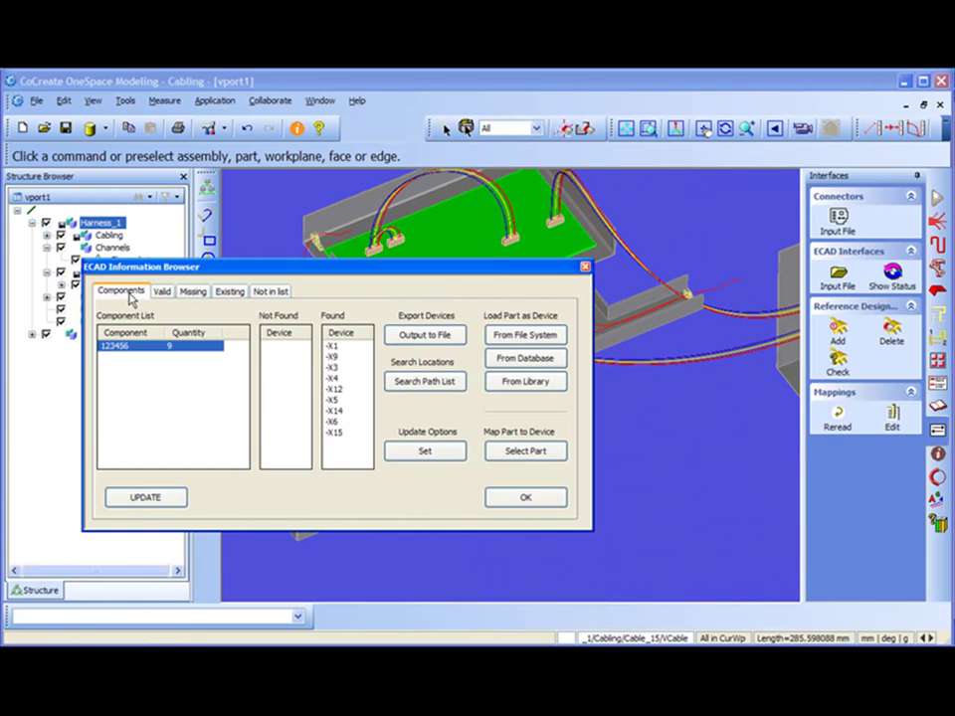
pyautogui.click(163, 498)
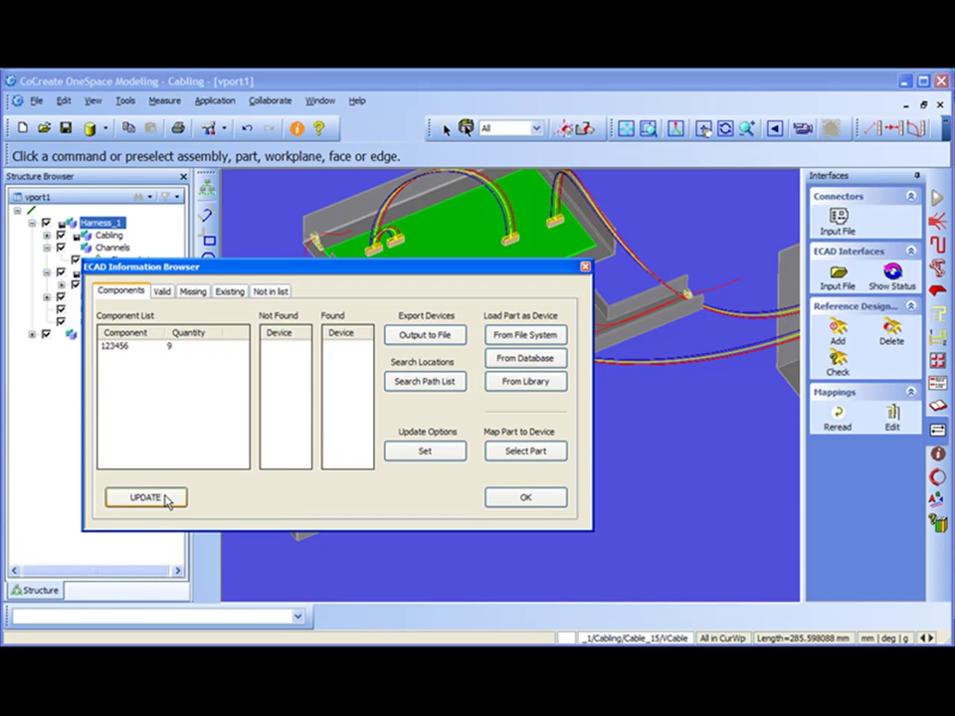
pyautogui.click(113, 349)
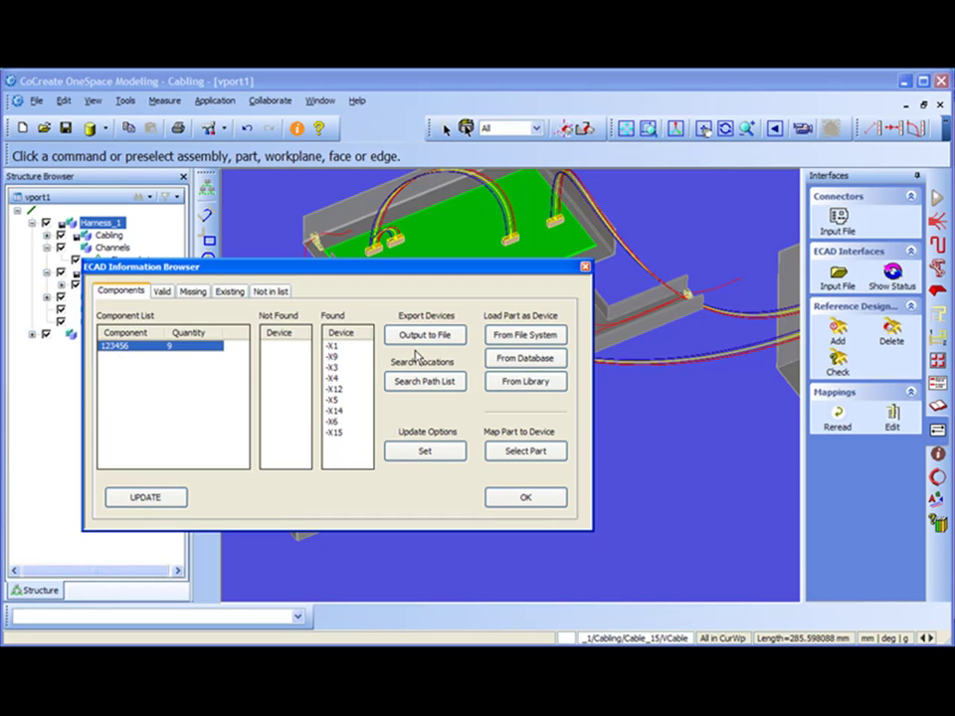
# Review the valid, missing and existing connections in the updated ECAD Information Browser.
pyautogui.click(164, 292)
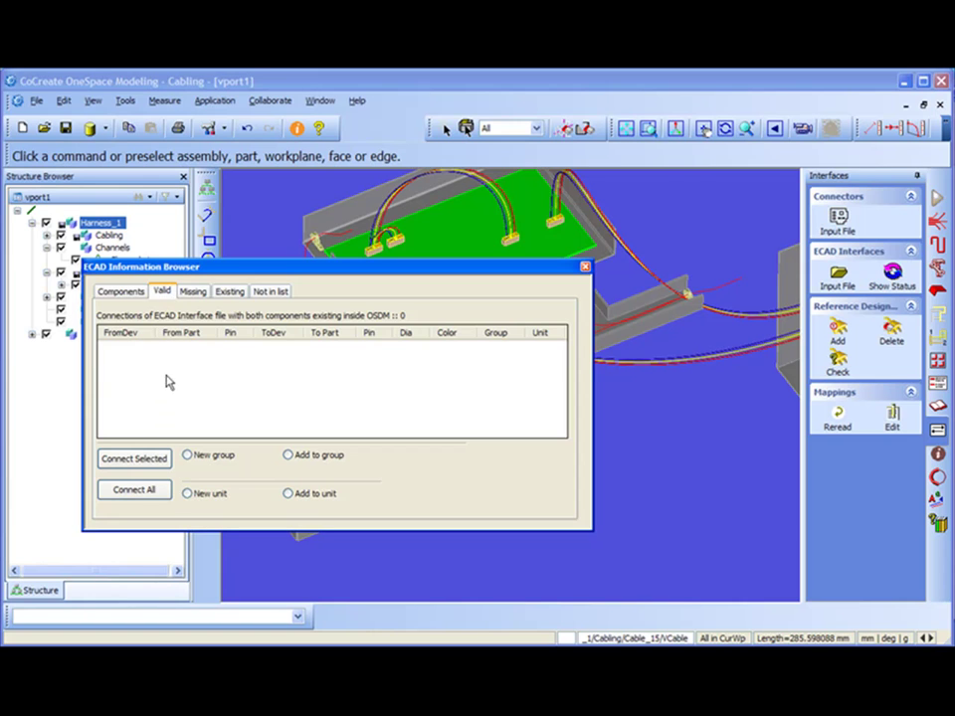
pyautogui.click(191, 291)
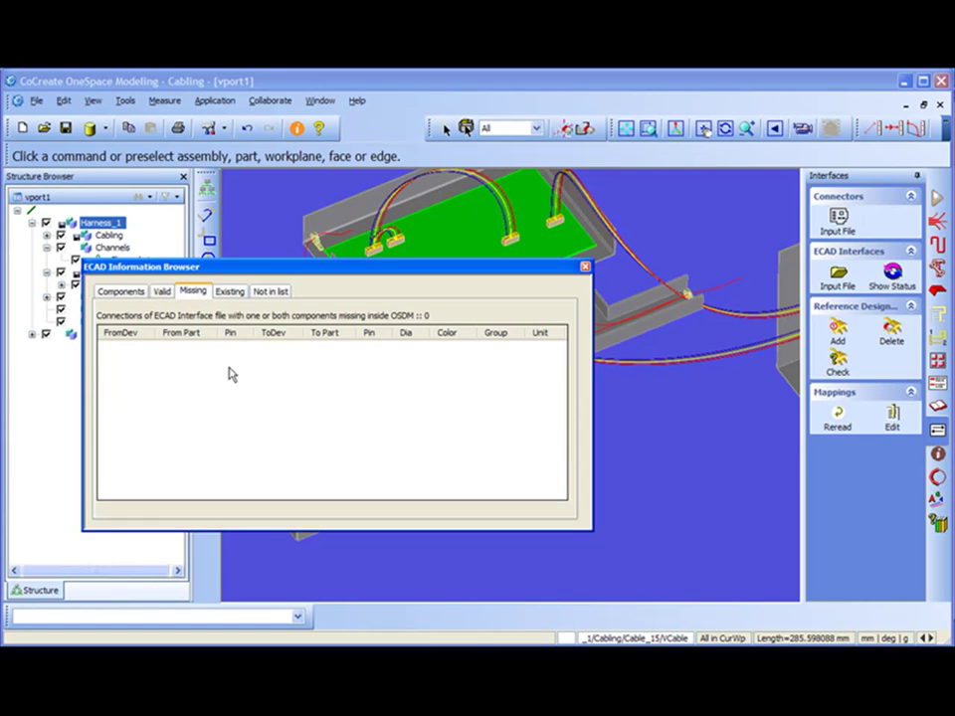
pyautogui.click(230, 291)
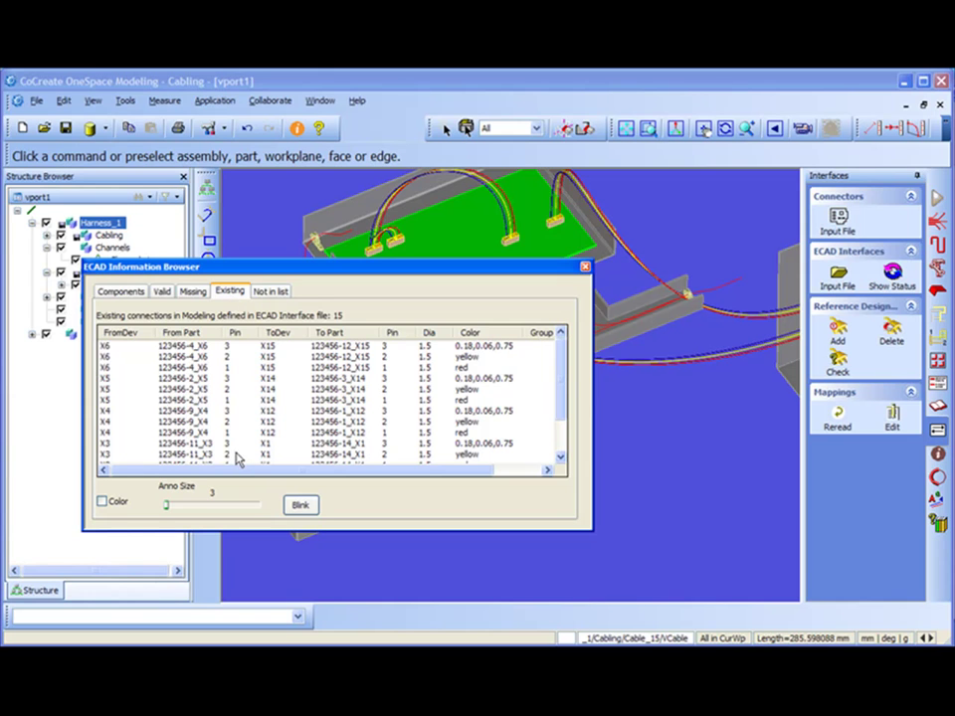
# Locate the existing X5 to X14 cables for pin 3 and for pin 1 (red) in the model from the connection list.
pyautogui.click(201, 378)
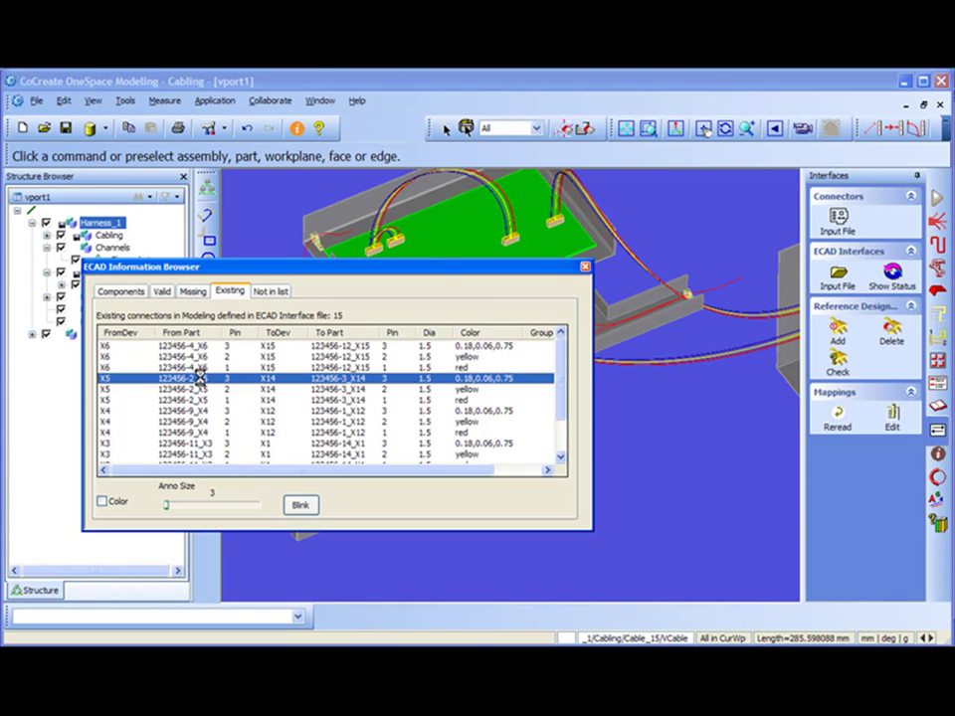
pyautogui.moveTo(437, 268); pyautogui.dragTo(411, 422)
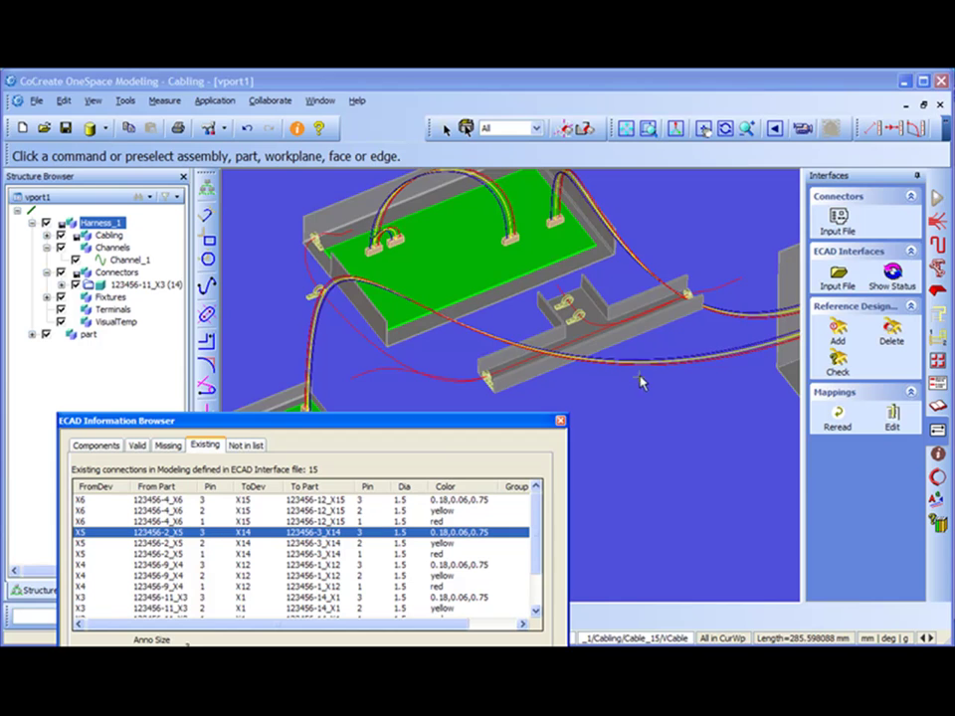
pyautogui.moveTo(639, 381); pyautogui.dragTo(677, 397, button='middle')
pyautogui.click(169, 564)
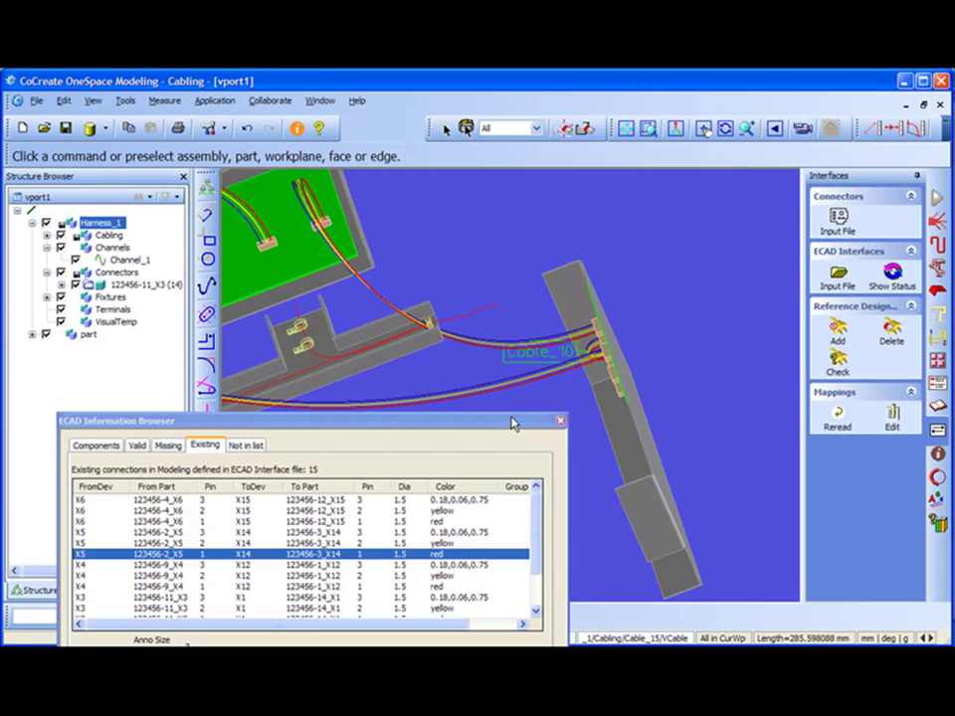
# Close the ECAD Information Browser and bring up the AutoRouting commands for channel routing.
pyautogui.moveTo(512, 423); pyautogui.dragTo(531, 315)
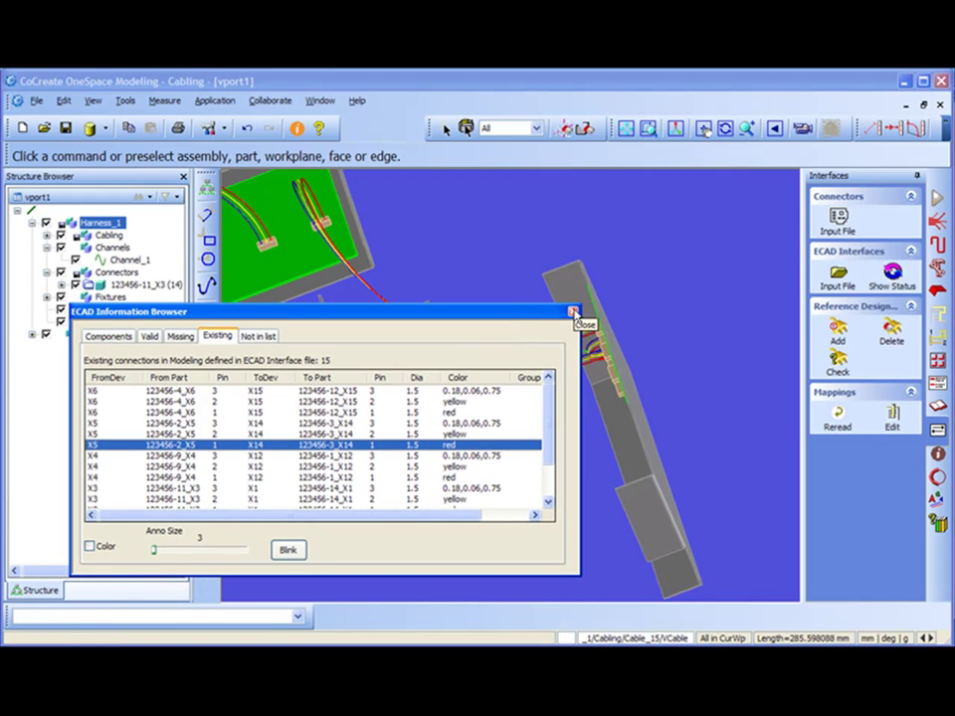
pyautogui.click(573, 313)
pyautogui.moveTo(575, 318); pyautogui.dragTo(591, 341, button='middle')
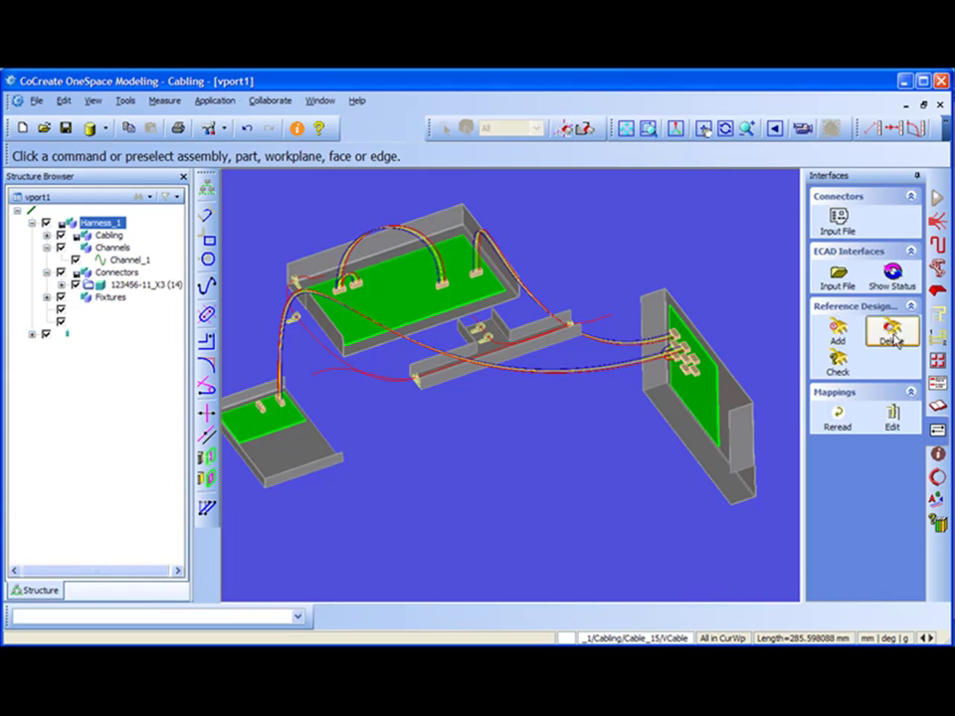
pyautogui.click(937, 315)
pyautogui.click(937, 339)
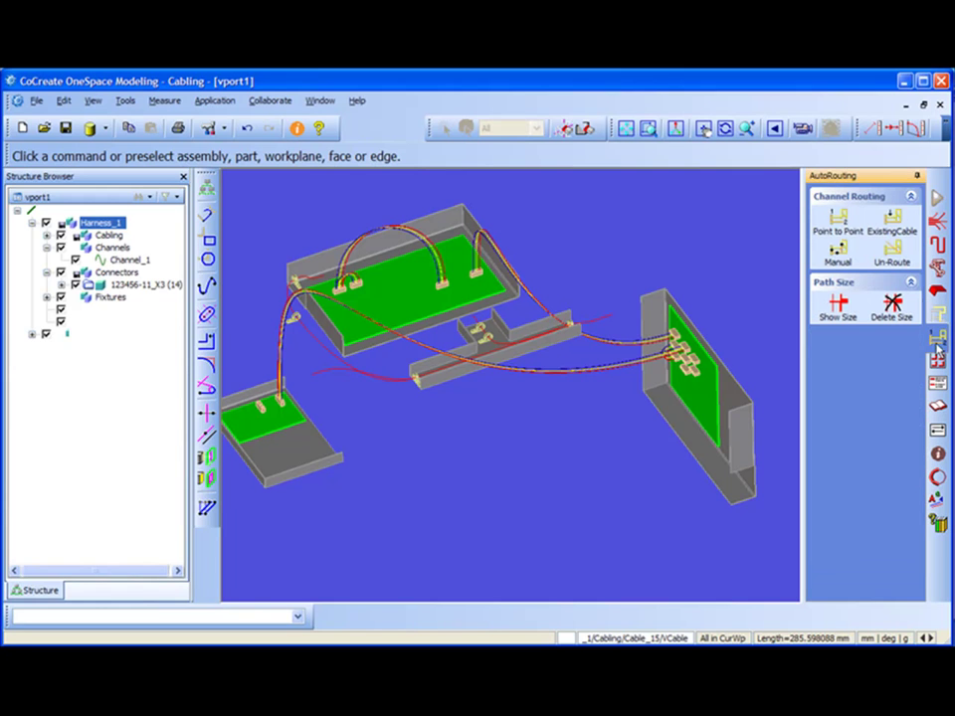
# Update the channel data and route all existing cables of the harness through the complete channel.
pyautogui.click(895, 223)
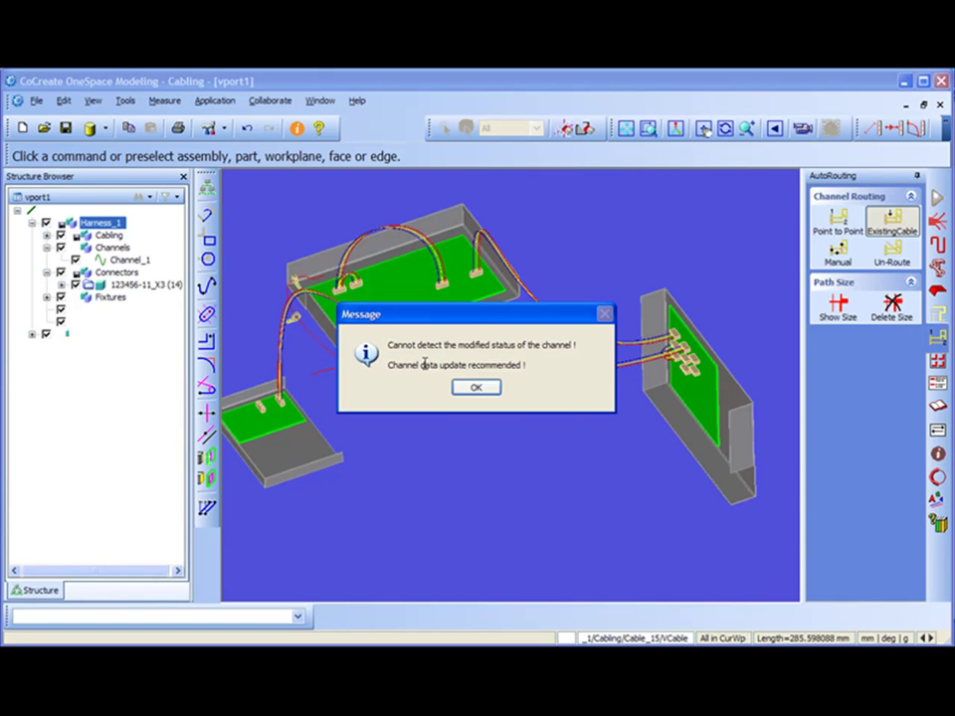
pyautogui.click(475, 387)
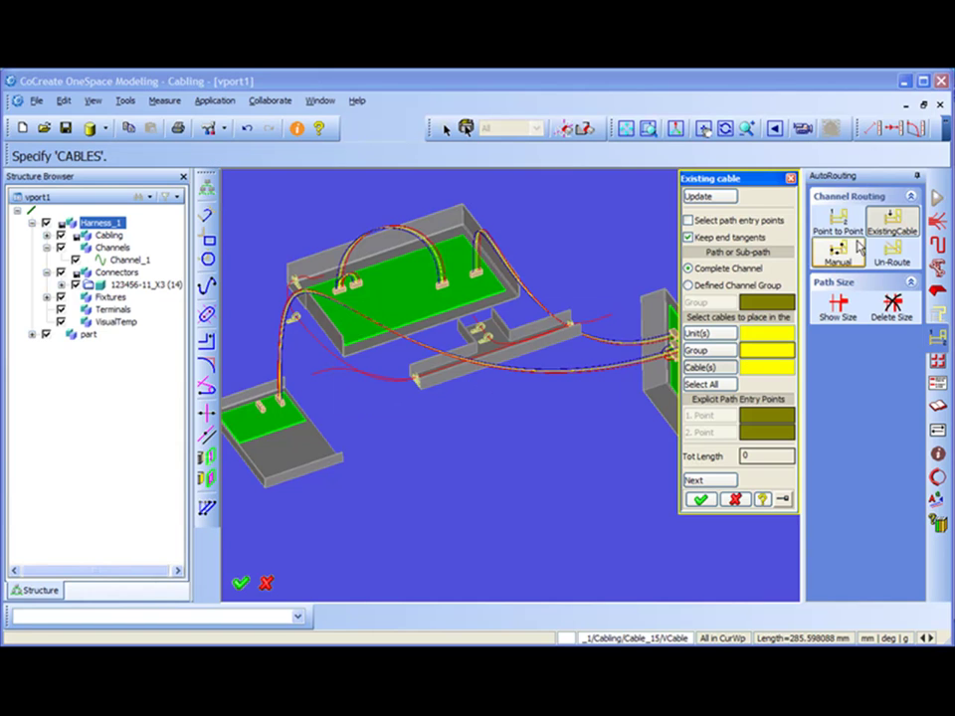
pyautogui.click(699, 196)
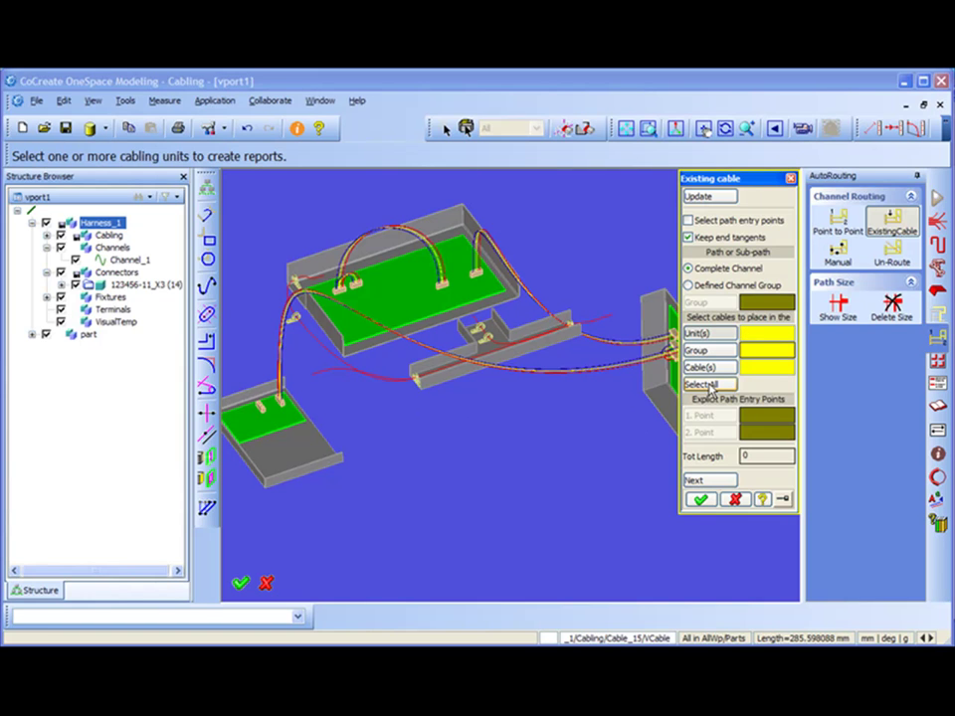
pyautogui.click(713, 386)
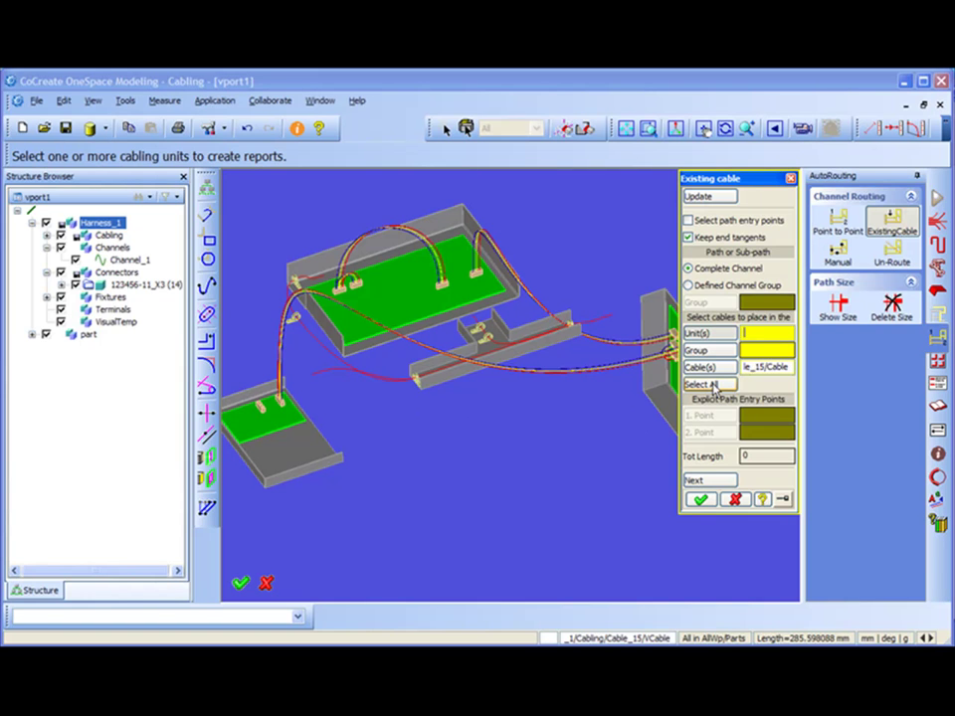
pyautogui.click(700, 499)
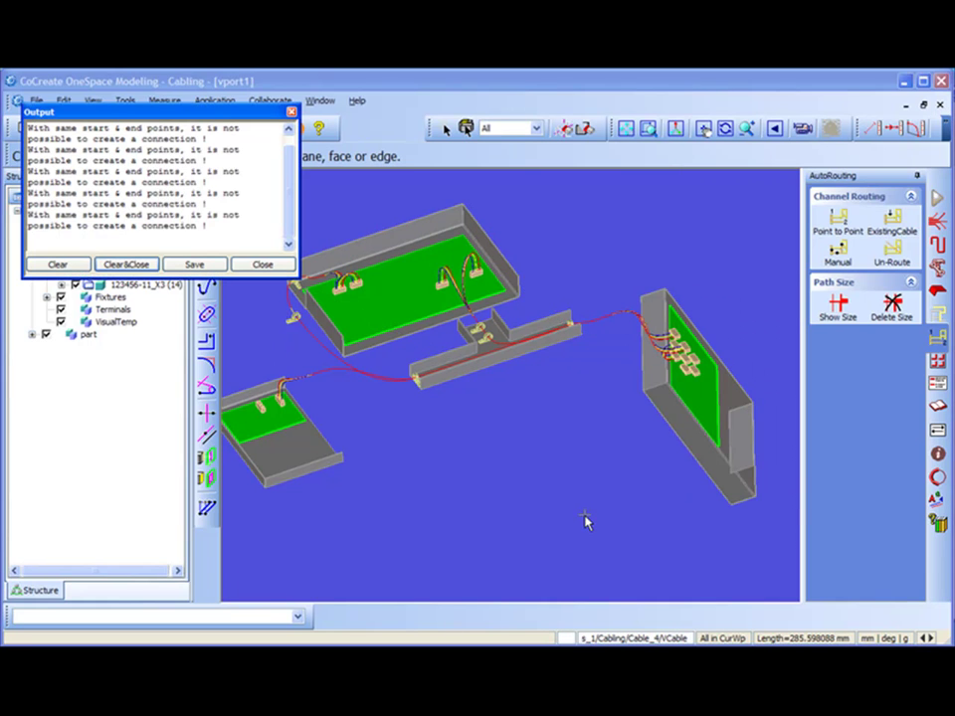
# Enlarge the Output window to read the routing messages in full, and clear and close it.
pyautogui.moveTo(513, 426); pyautogui.dragTo(592, 345, button='middle')
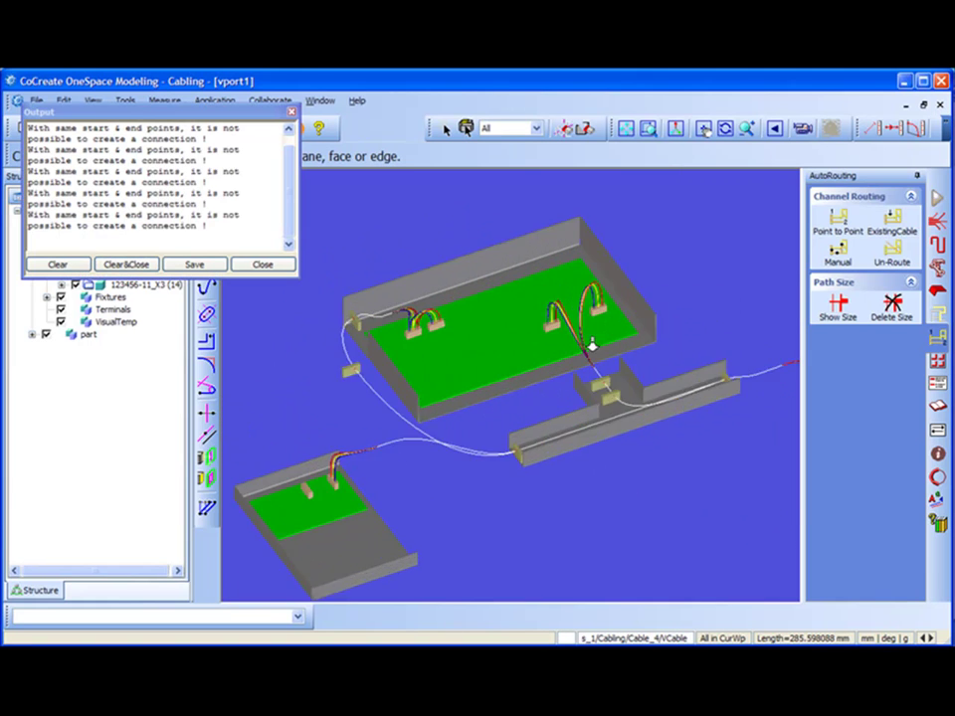
pyautogui.scroll(3, 596, 426)
pyautogui.scroll(-2, 596, 425)
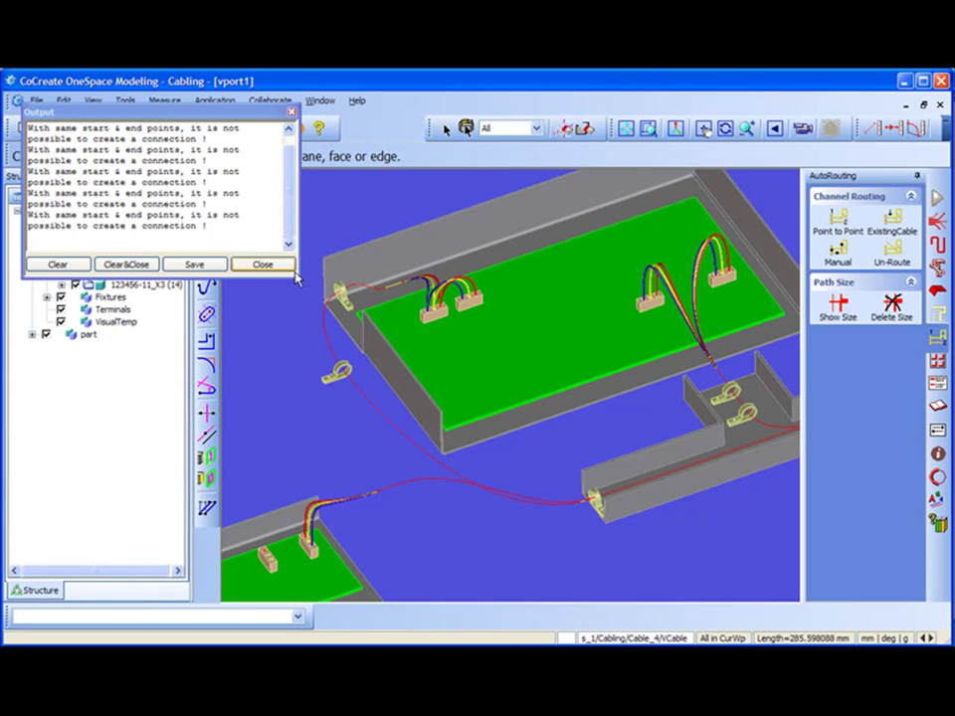
pyautogui.moveTo(295, 278); pyautogui.dragTo(536, 344)
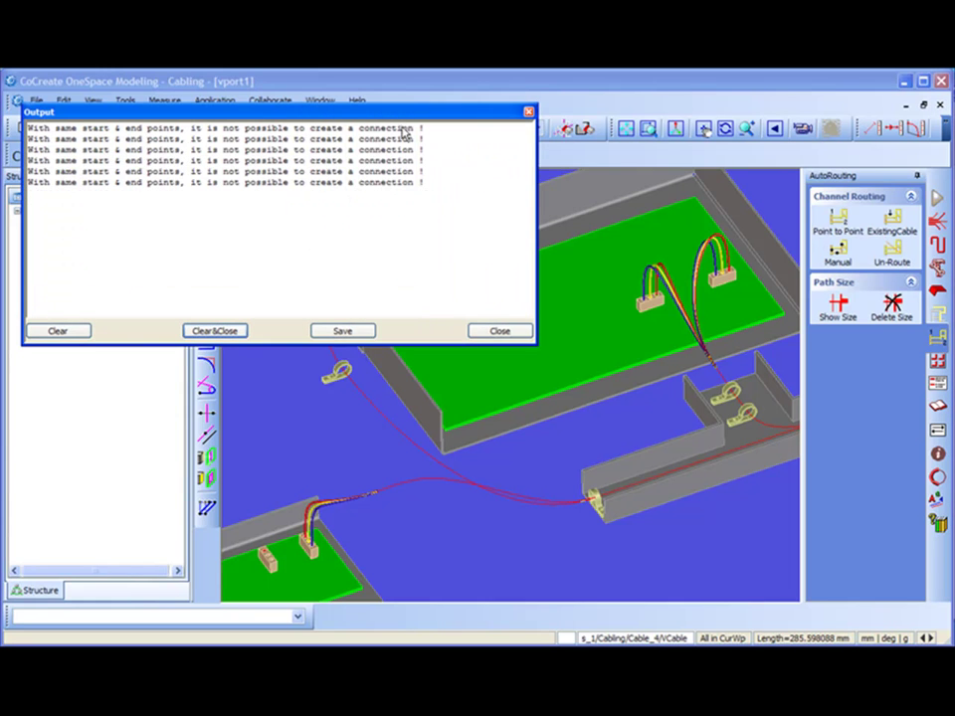
pyautogui.moveTo(403, 132); pyautogui.dragTo(504, 368)
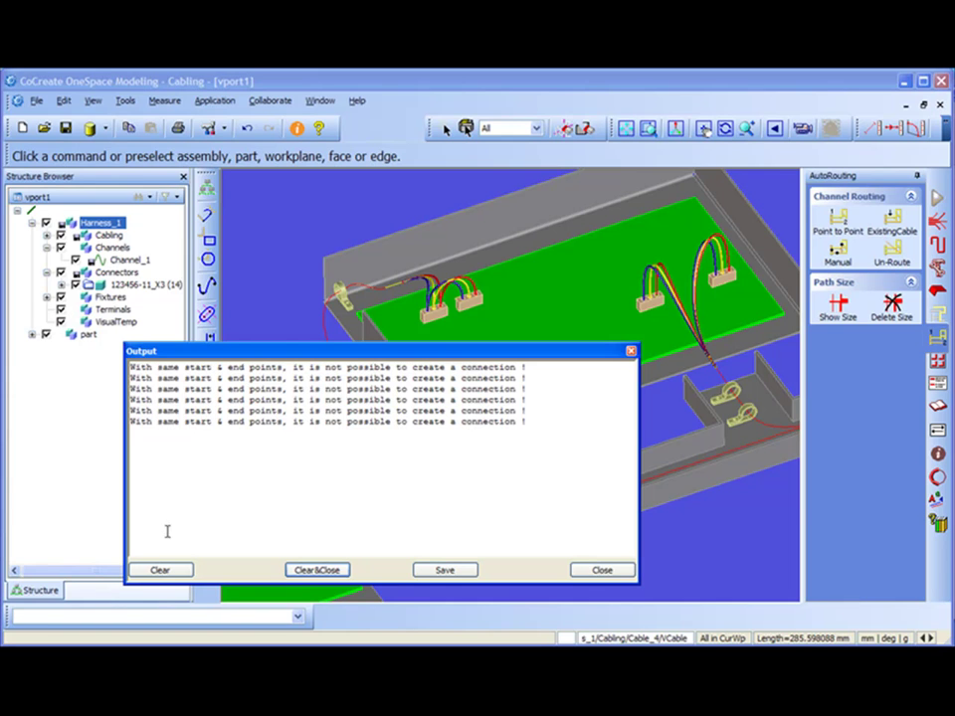
pyautogui.click(174, 569)
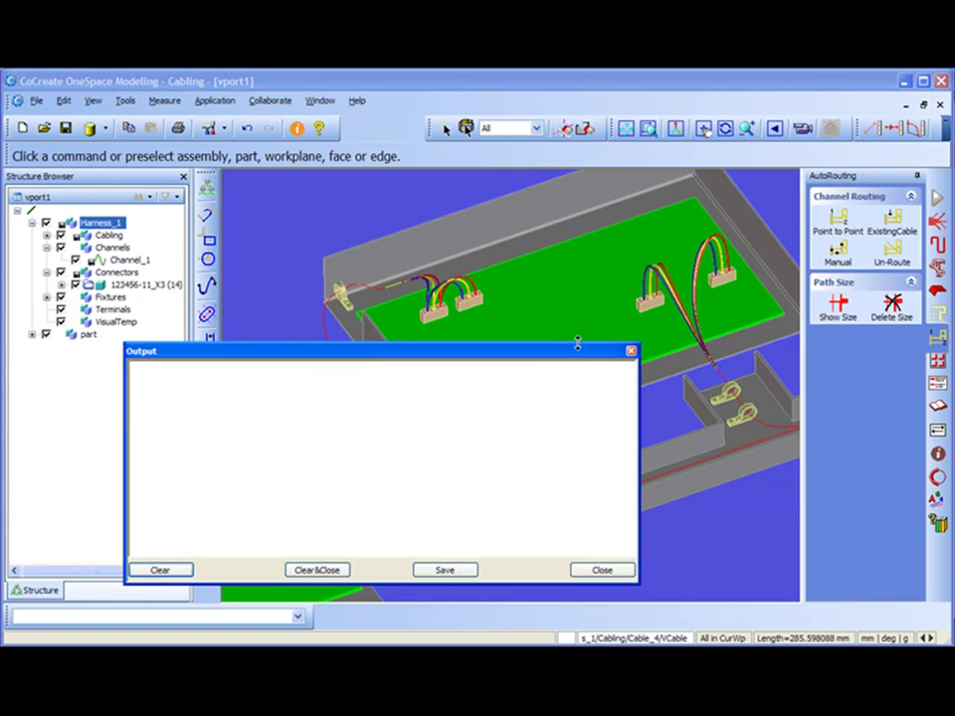
pyautogui.click(602, 570)
# Examine the routed cables at the connectors, along the channel and at the far board's enclosure.
pyautogui.scroll(5, 605, 431)
pyautogui.scroll(5, 593, 462)
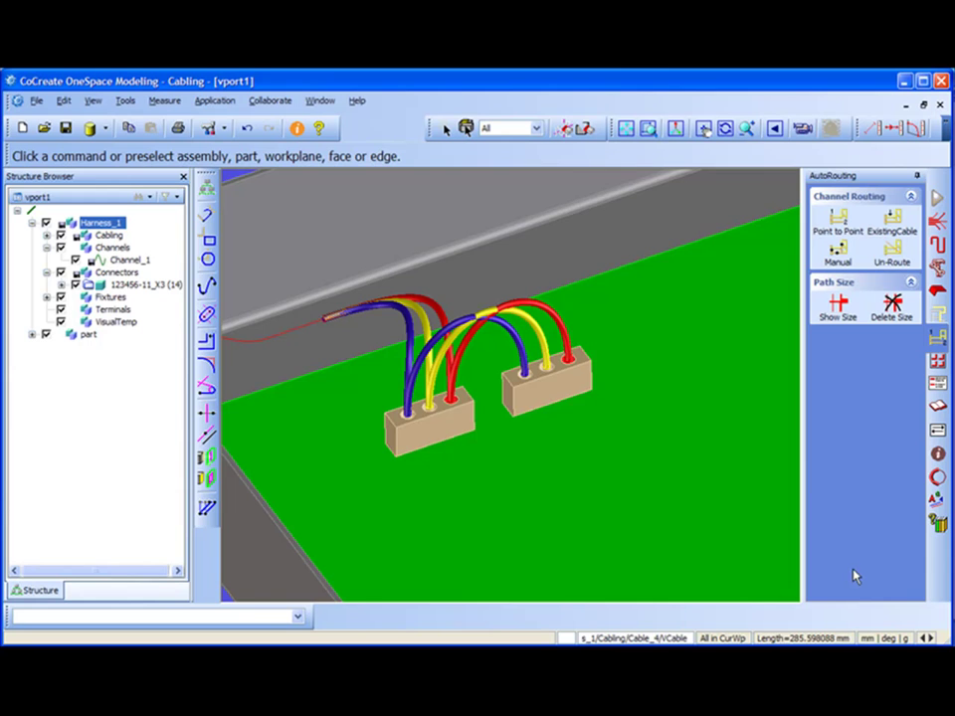
pyautogui.scroll(-10, 598, 484)
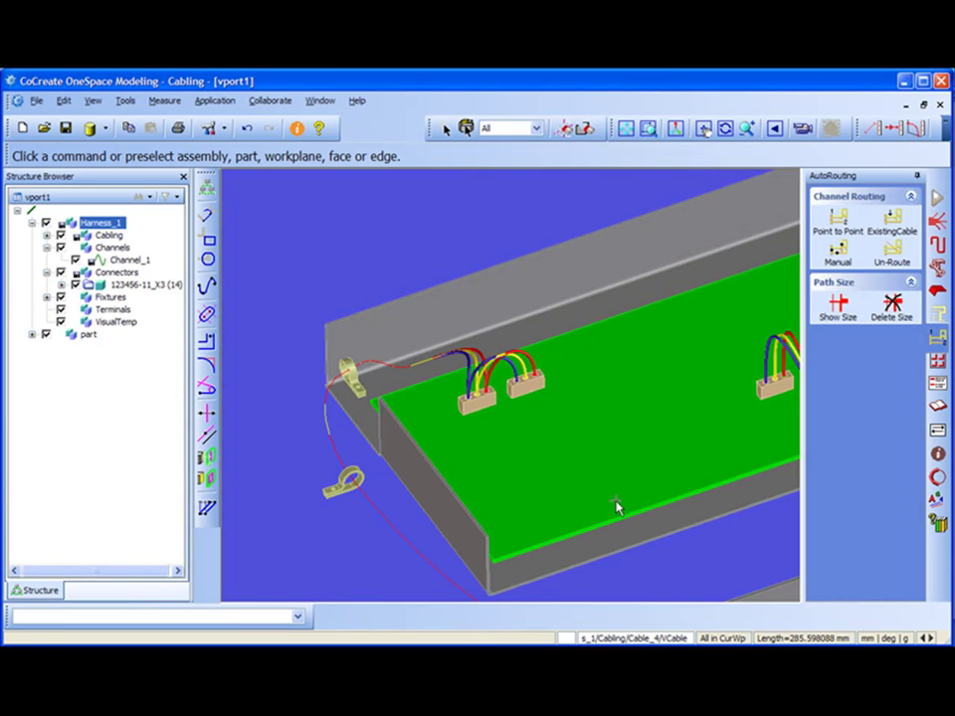
pyautogui.moveTo(618, 506)
pyautogui.mouseDown(button='middle')
pyautogui.moveTo(550, 298)
pyautogui.moveTo(527, 340)
pyautogui.moveTo(492, 324)
pyautogui.moveTo(567, 397)
pyautogui.moveTo(574, 376)
pyautogui.mouseUp(button='middle')
pyautogui.scroll(-4, 525, 338)
pyautogui.scroll(5, 657, 392)
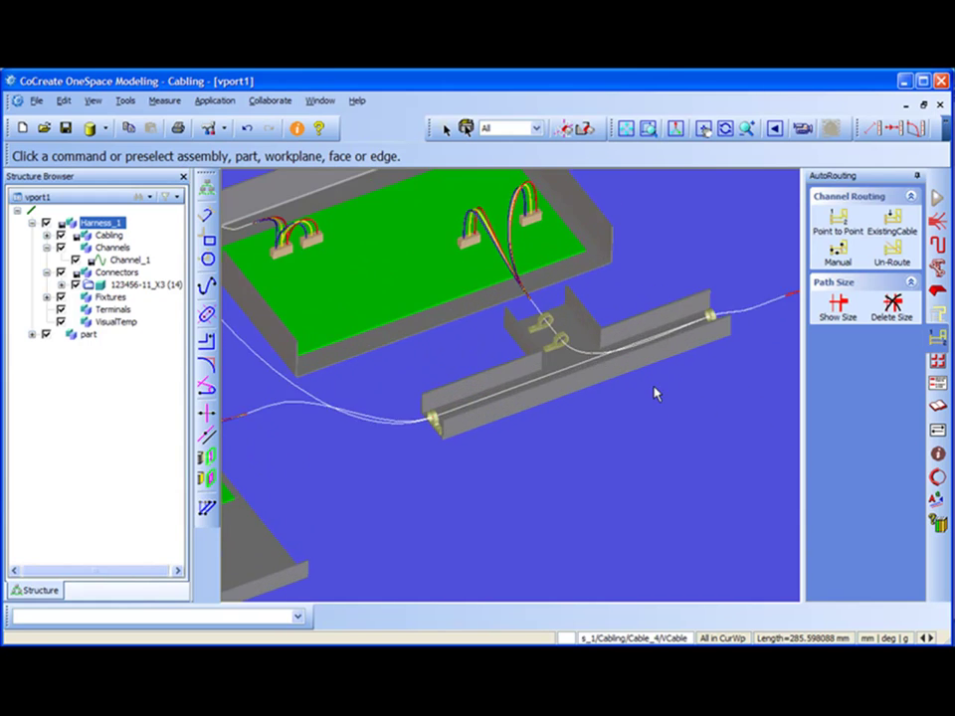
pyautogui.moveTo(636, 384); pyautogui.dragTo(454, 429, button='middle')
pyautogui.scroll(2, 563, 399)
pyautogui.moveTo(562, 398); pyautogui.dragTo(421, 424, button='middle')
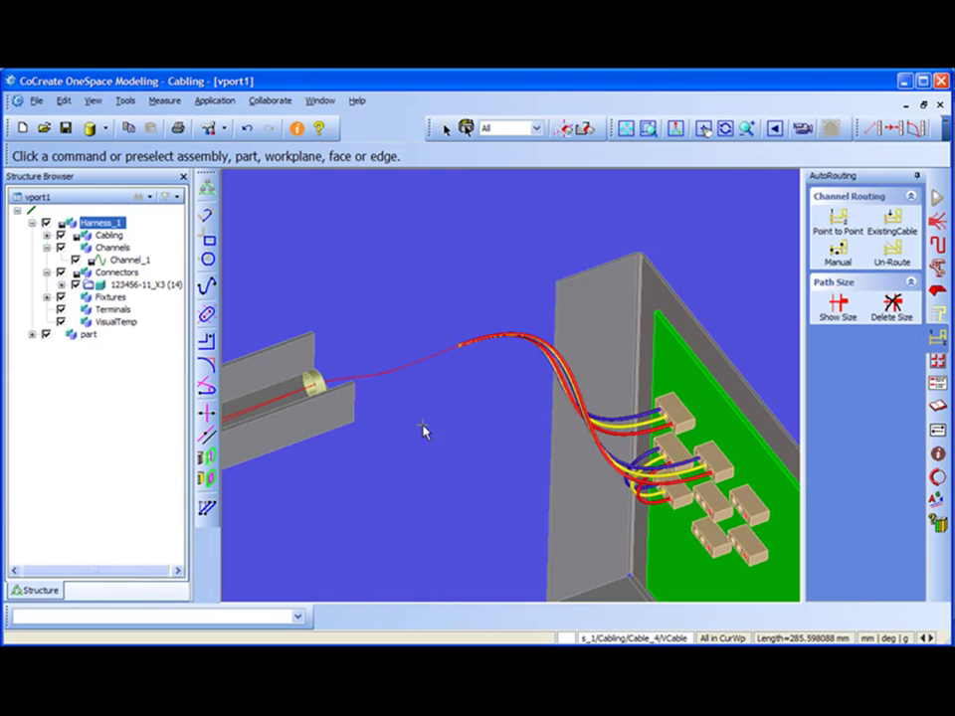
pyautogui.scroll(-5, 511, 379)
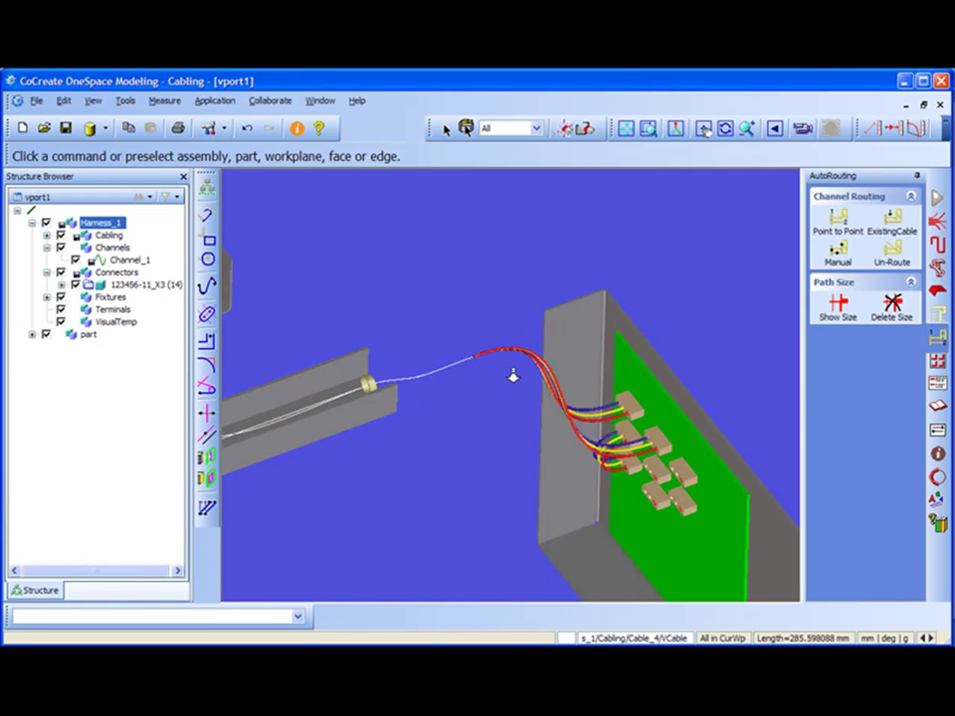
pyautogui.scroll(-5, 534, 413)
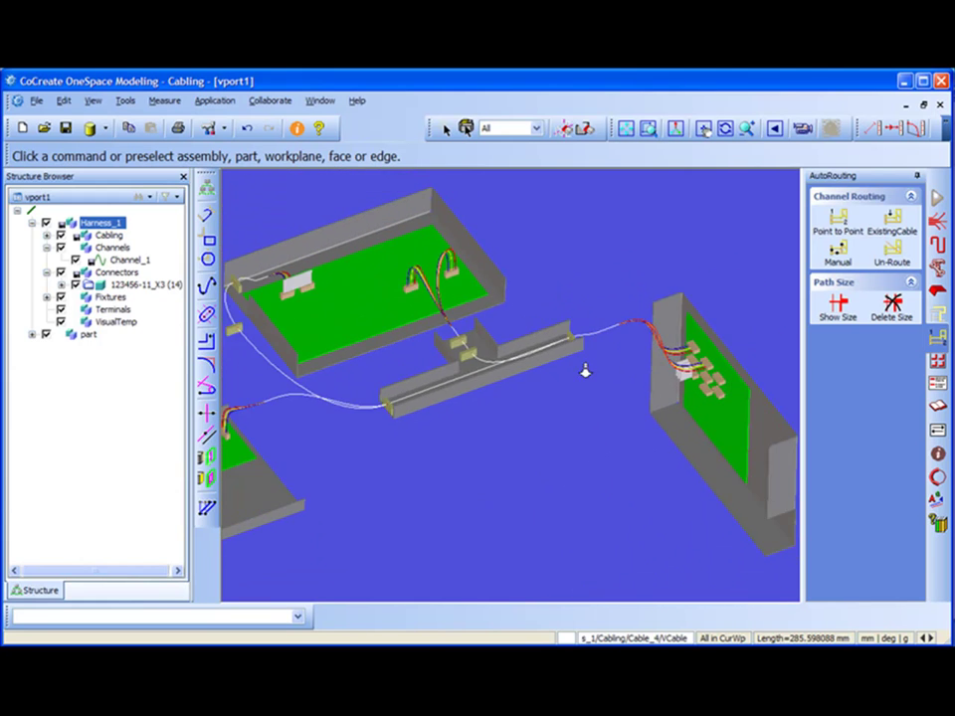
pyautogui.moveTo(553, 416); pyautogui.dragTo(587, 416, button='middle')
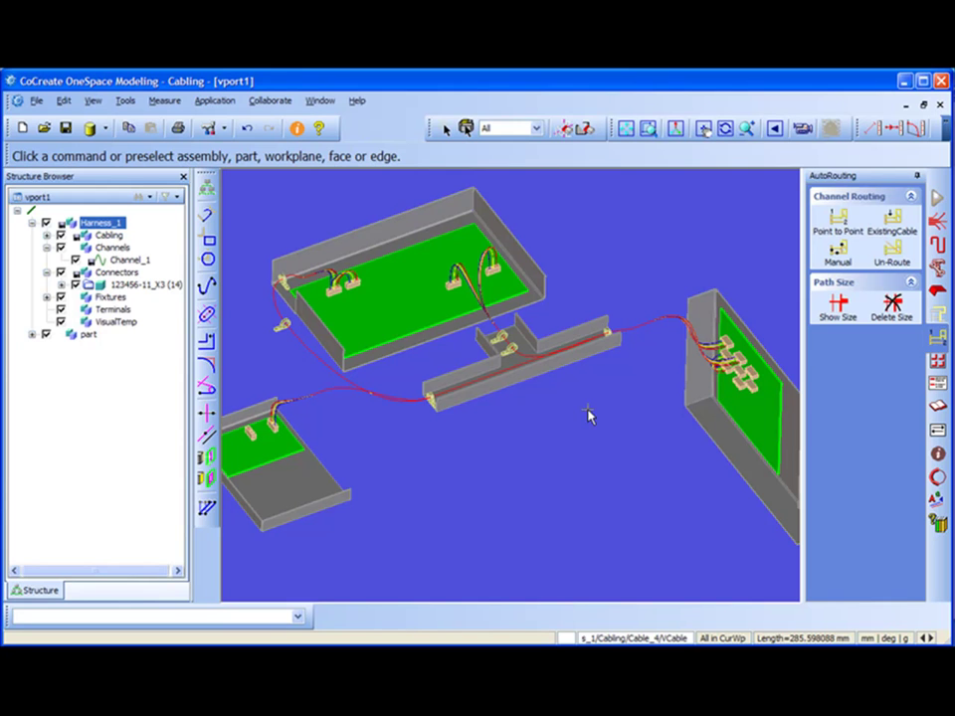
# Generate the path size model for the whole Harness_1 to display the bundle thickness along the channel.
pyautogui.click(841, 308)
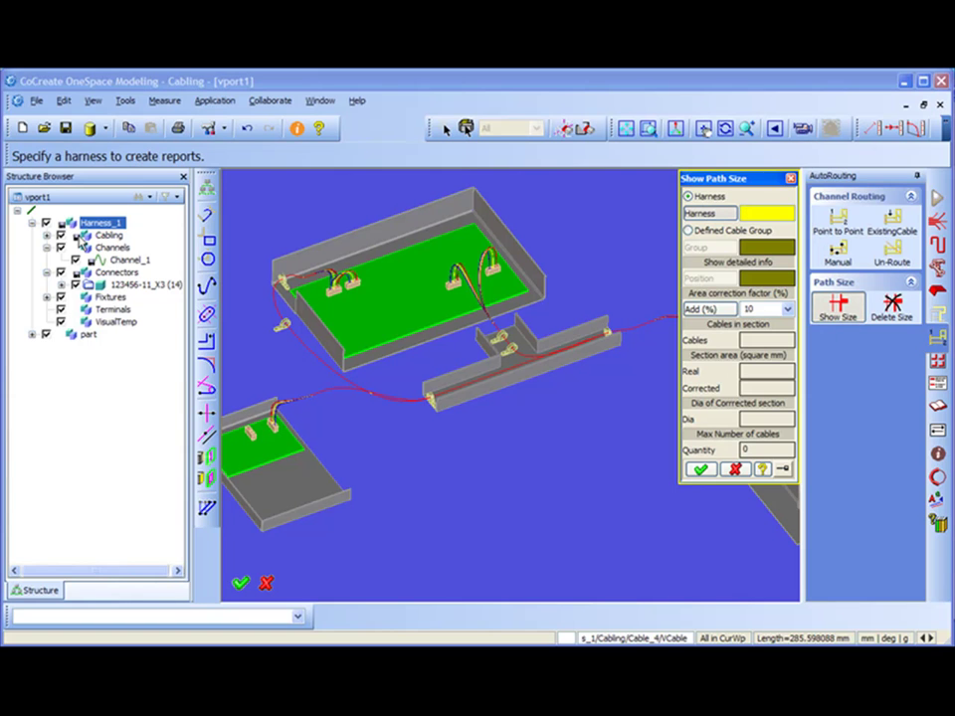
pyautogui.click(442, 373)
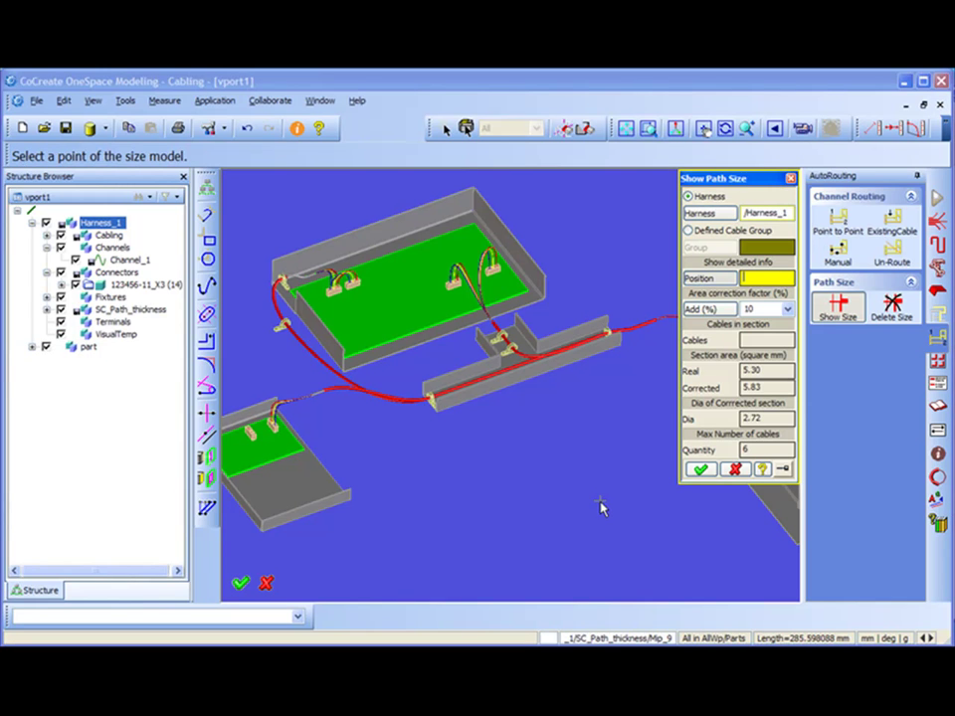
pyautogui.moveTo(657, 448); pyautogui.dragTo(543, 273, button='middle')
pyautogui.scroll(5, 580, 496)
pyautogui.moveTo(497, 453); pyautogui.dragTo(597, 397, button='middle')
pyautogui.scroll(-3, 515, 488)
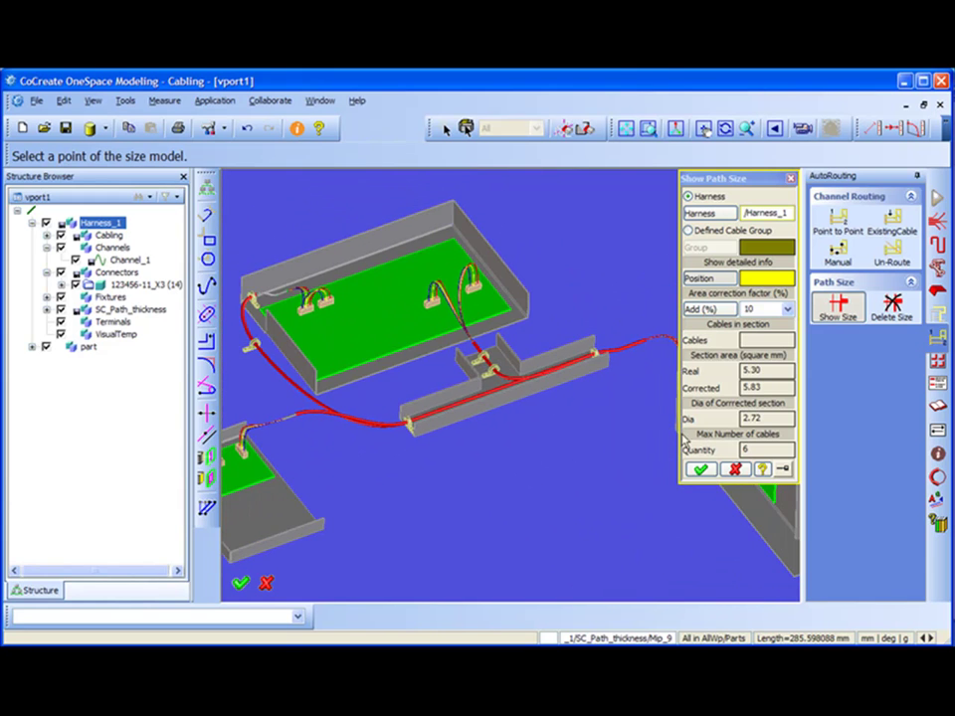
pyautogui.click(702, 471)
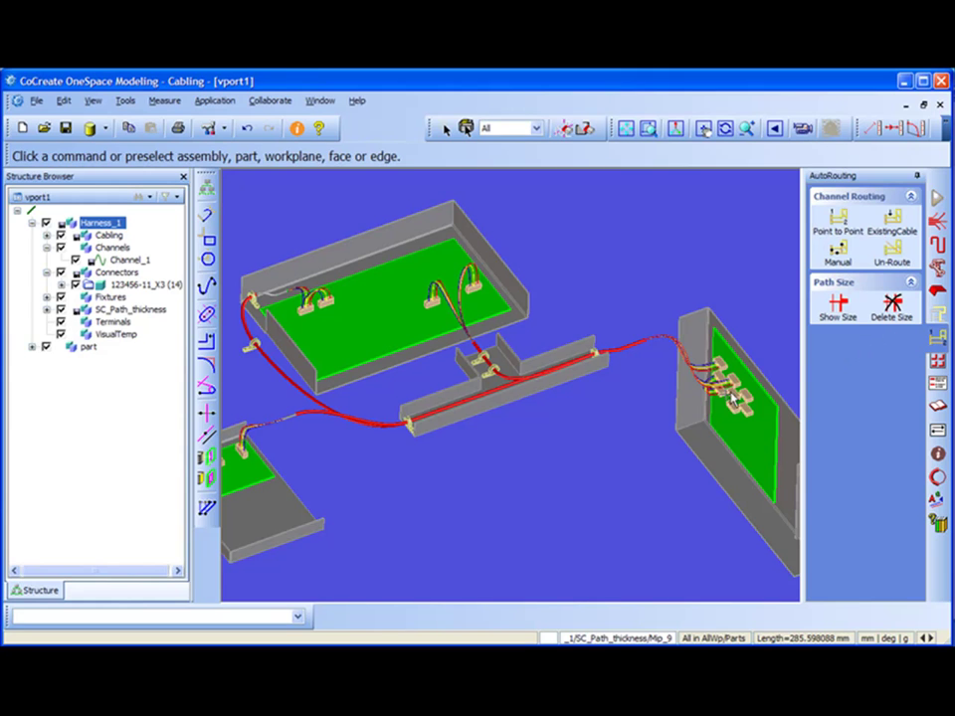